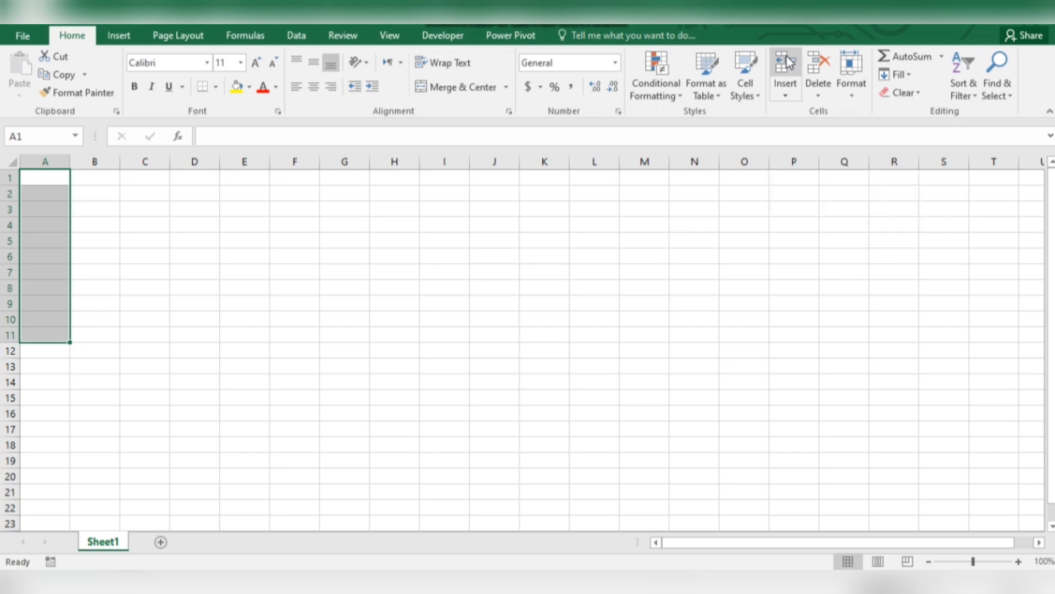
Step: Enter the numbers 1, 2, 3 and 4 in cells A1 through A4
{"action": "left_click", "coordinate": [110, 260]}
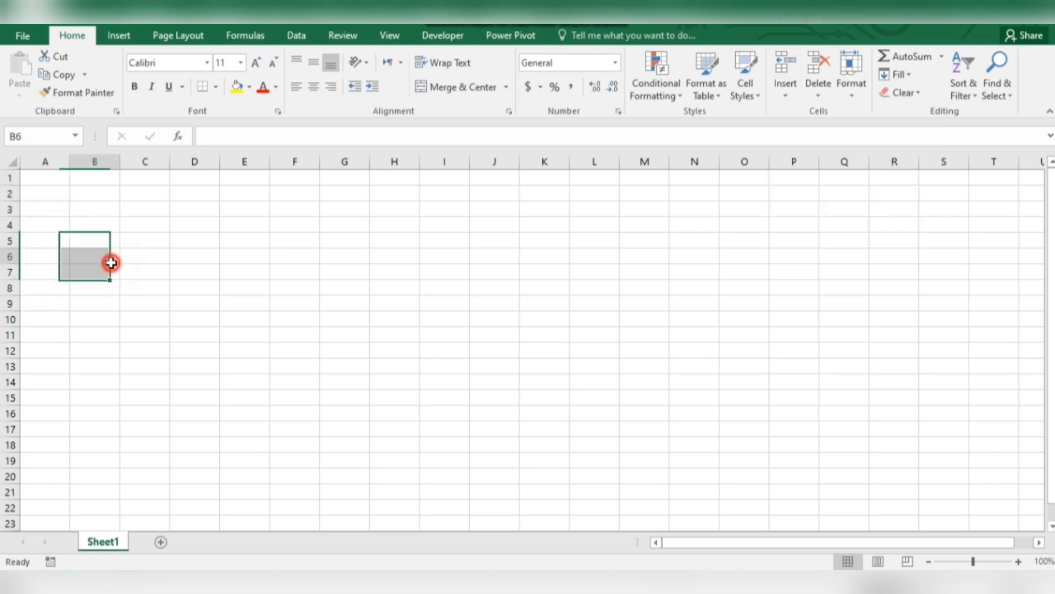
{"action": "left_click", "coordinate": [50, 179]}
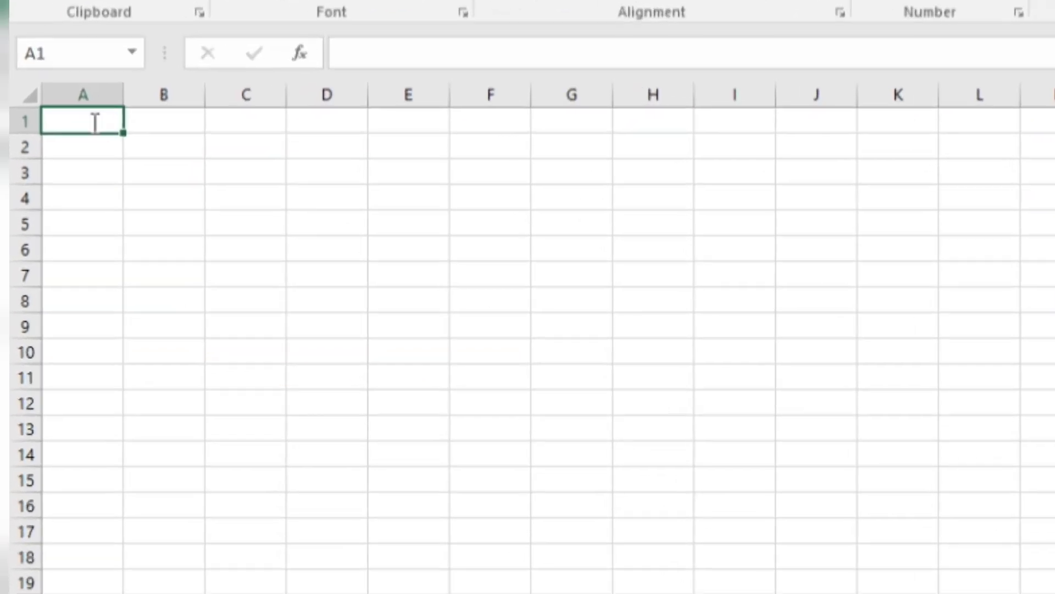
{"action": "type", "text": "1"}
{"action": "key", "text": "Return"}
{"action": "type", "text": "2"}
{"action": "key", "text": "Return"}
{"action": "type", "text": "3"}
{"action": "key", "text": "Return"}
{"action": "type", "text": "4"}
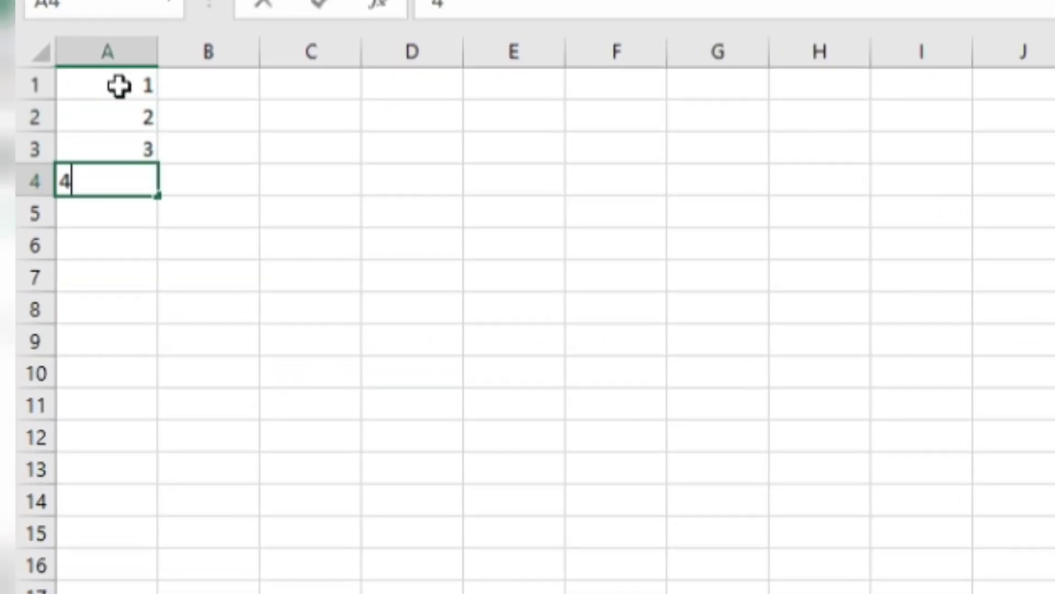
{"action": "key", "text": "Return"}
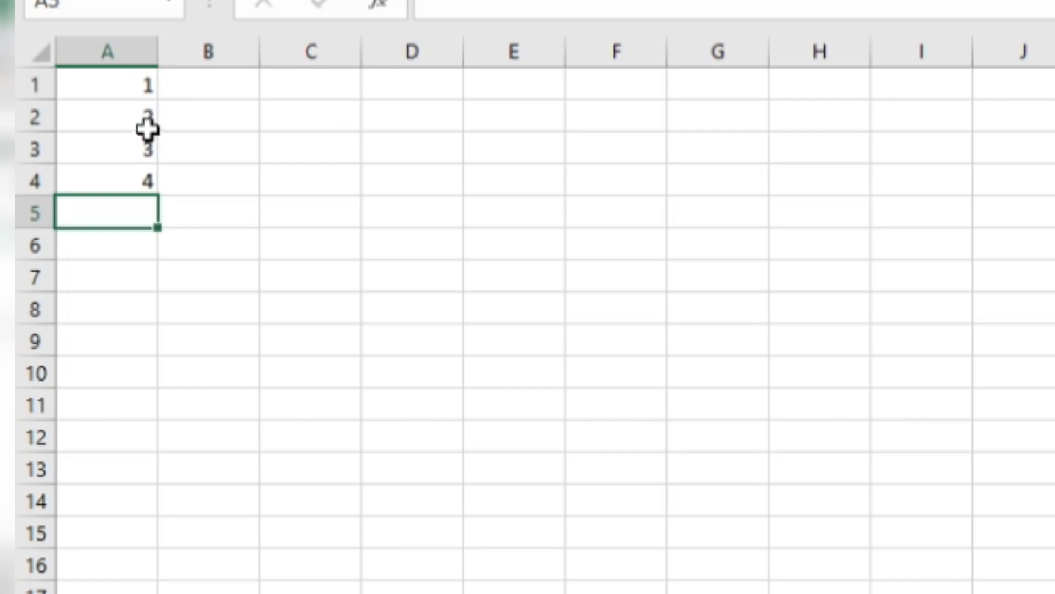
Step: Clear cells A2 through A4 and enter 2 again in cell A2
{"action": "left_click_drag", "start_coordinate": [114, 179], "coordinate": [112, 117]}
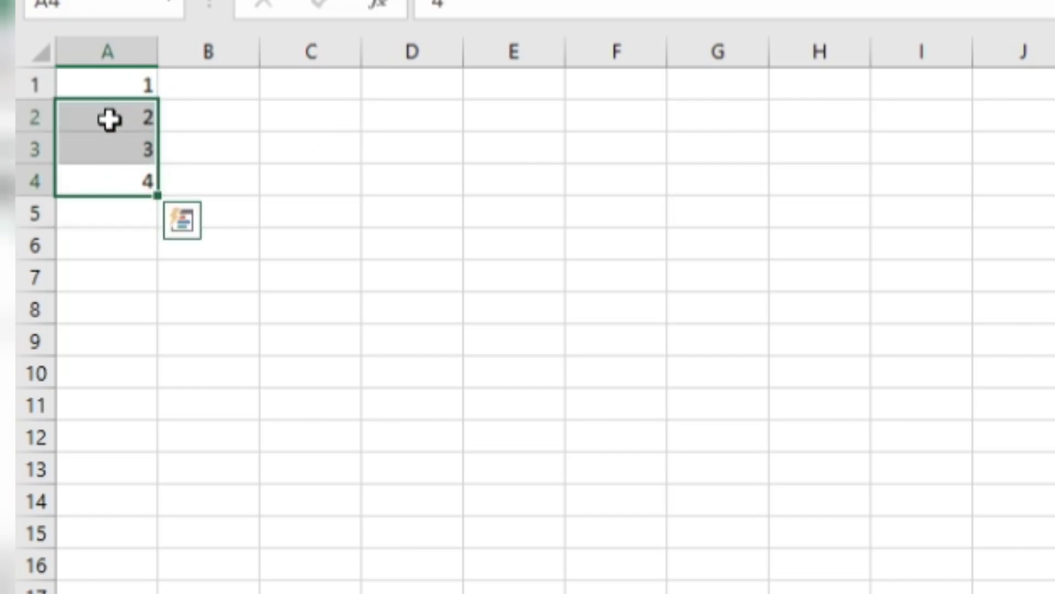
{"action": "key", "text": "Delete"}
{"action": "left_click", "coordinate": [109, 119]}
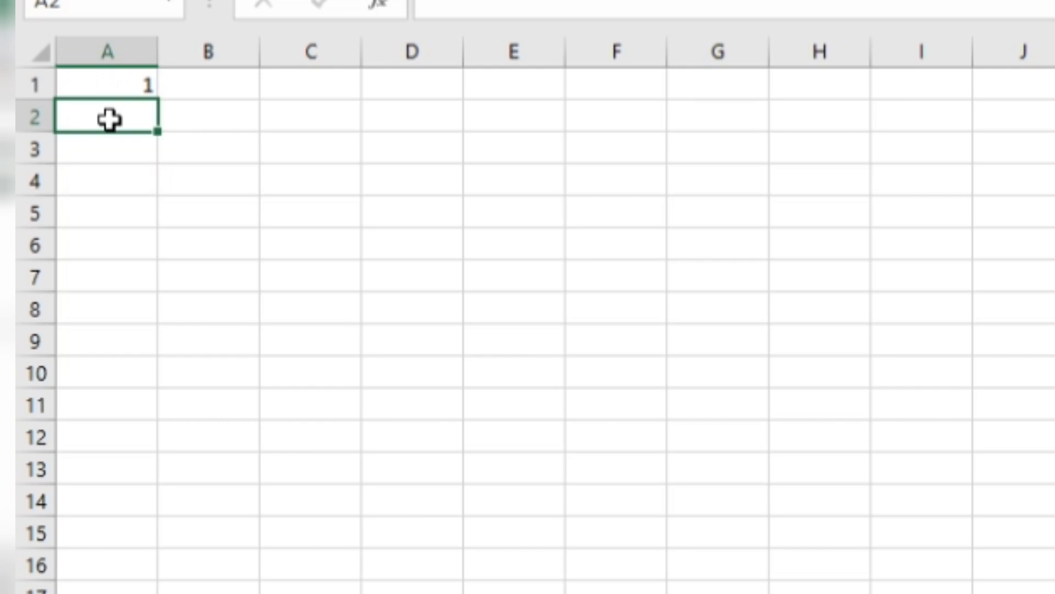
{"action": "type", "text": "2"}
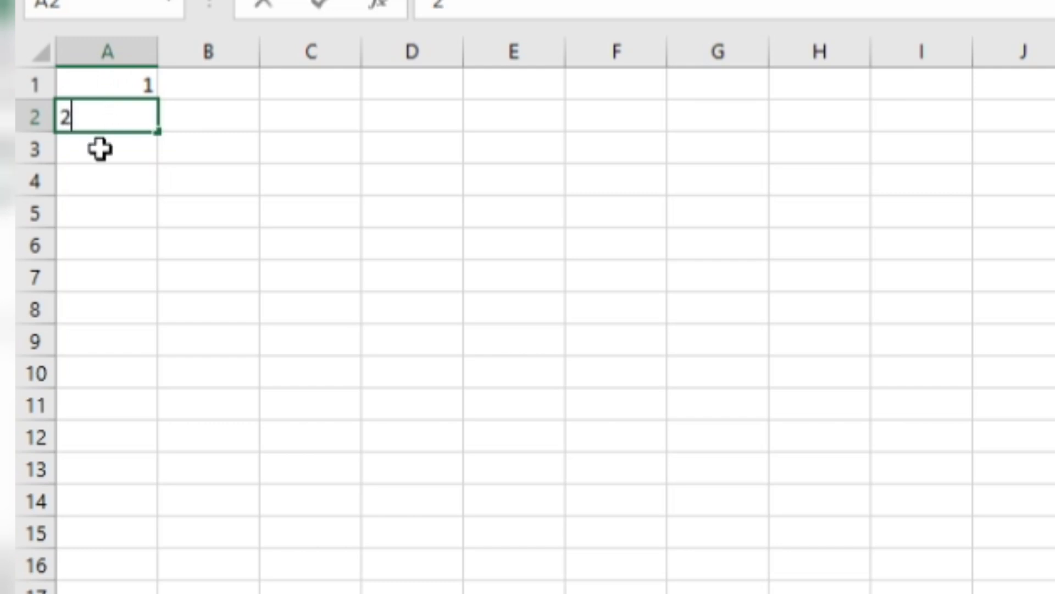
{"action": "key", "text": "Return"}
Step: Extend the 1, 2 sequence from A1:A2 down to A14, and clear the filled cells
{"action": "left_click_drag", "start_coordinate": [106, 89], "coordinate": [147, 513]}
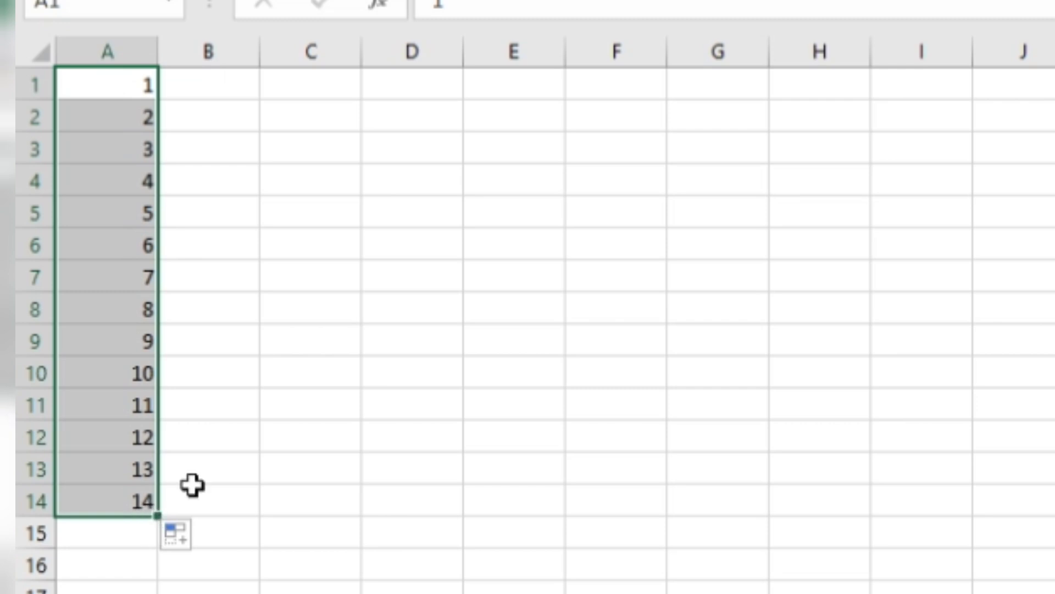
{"action": "key", "text": "Delete"}
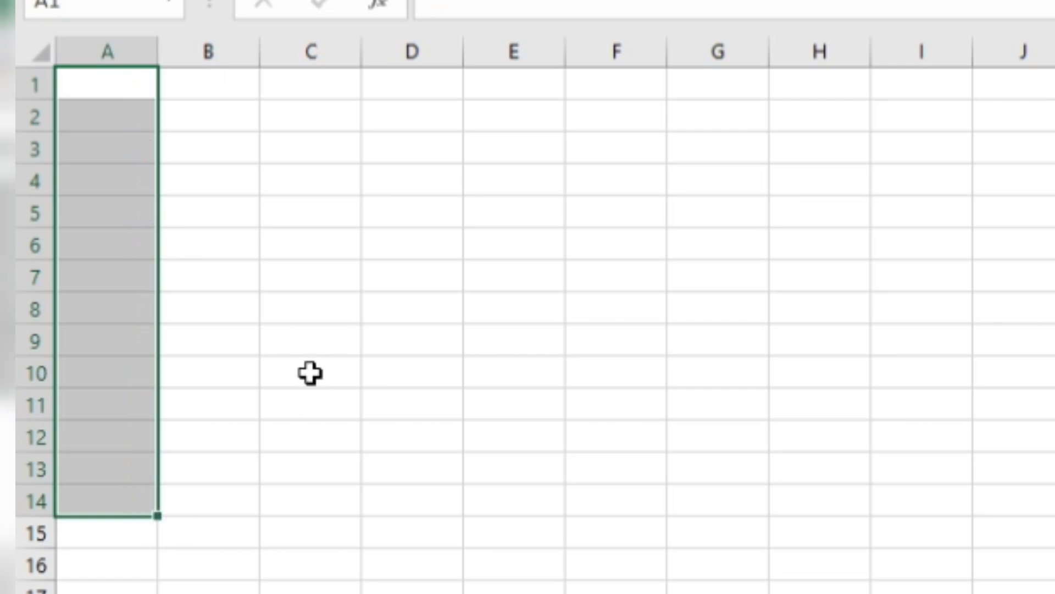
{"action": "left_click", "coordinate": [311, 373]}
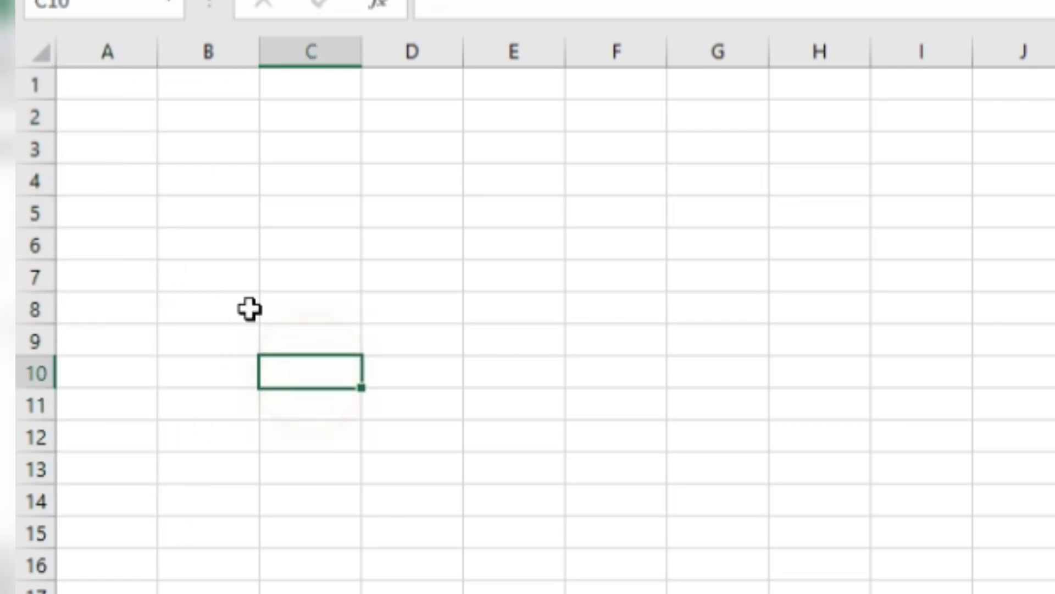
Step: Enter 1 in A1 and extend it as an incrementing series down to A14, and clear the filled cells
{"action": "left_click", "coordinate": [103, 84]}
{"action": "type", "text": "1"}
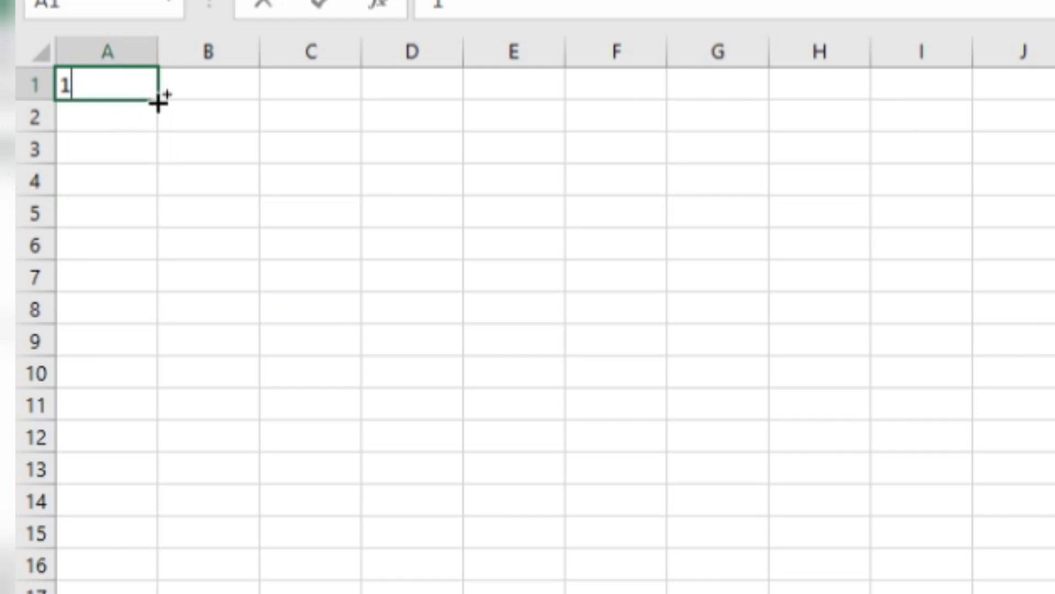
{"action": "left_click_drag", "start_coordinate": [159, 102], "coordinate": [98, 520]}
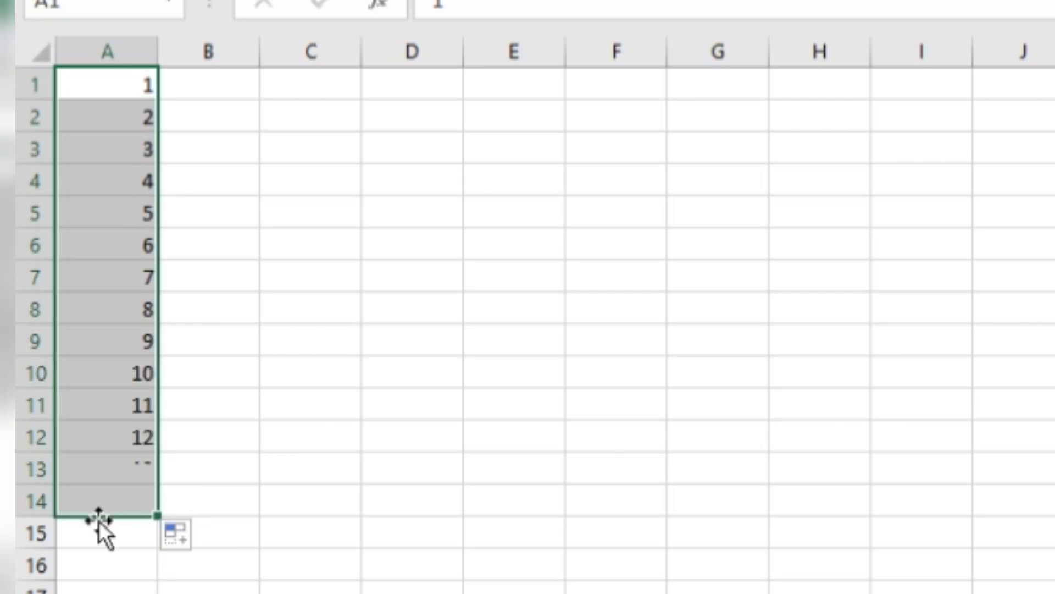
{"action": "key", "text": "Delete"}
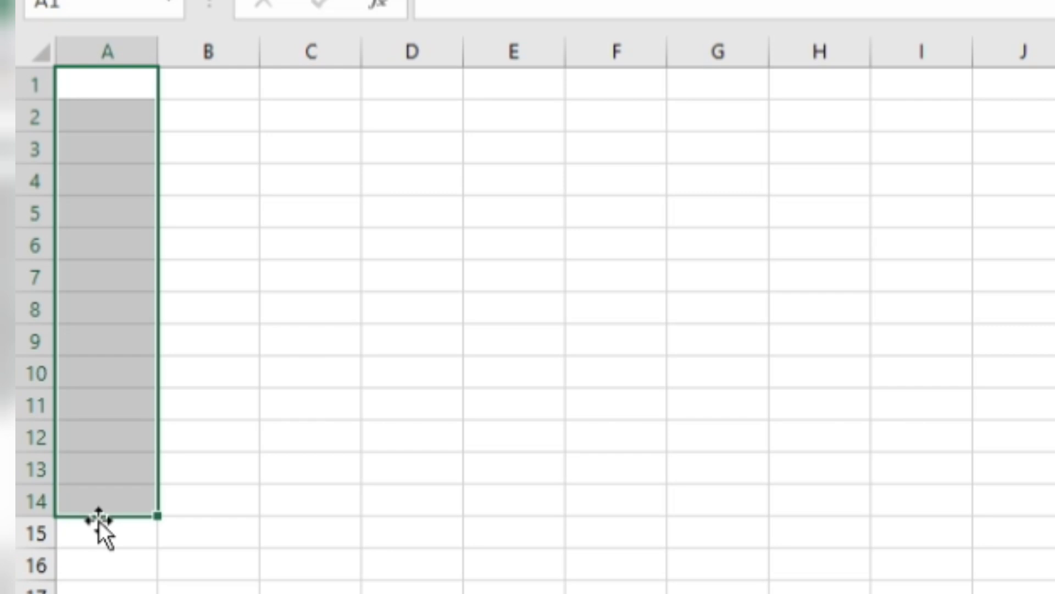
{"action": "left_click", "coordinate": [118, 501]}
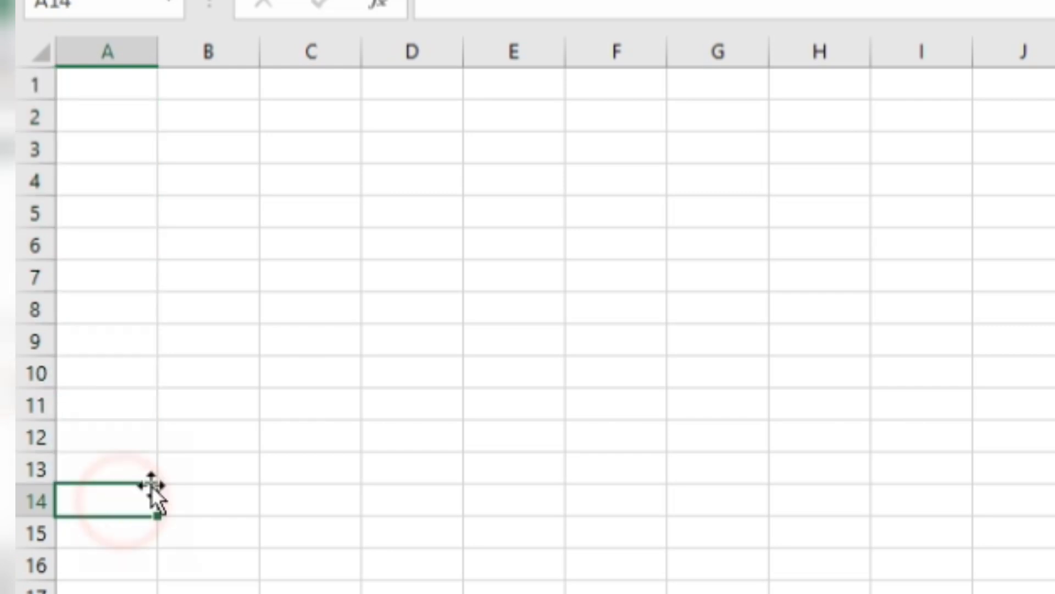
{"action": "left_click", "coordinate": [137, 89]}
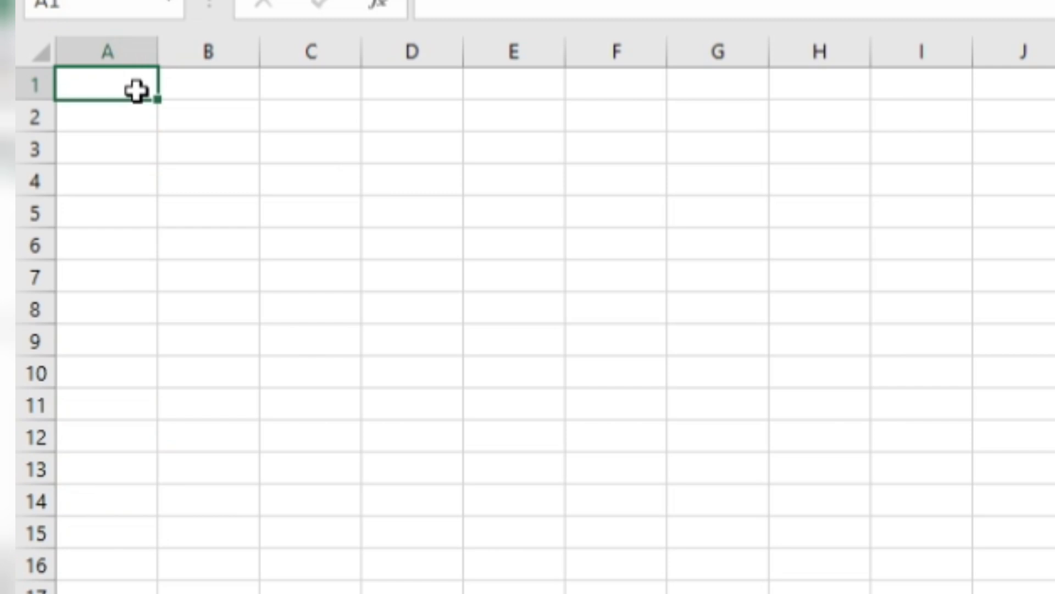
{"action": "type", "text": "1"}
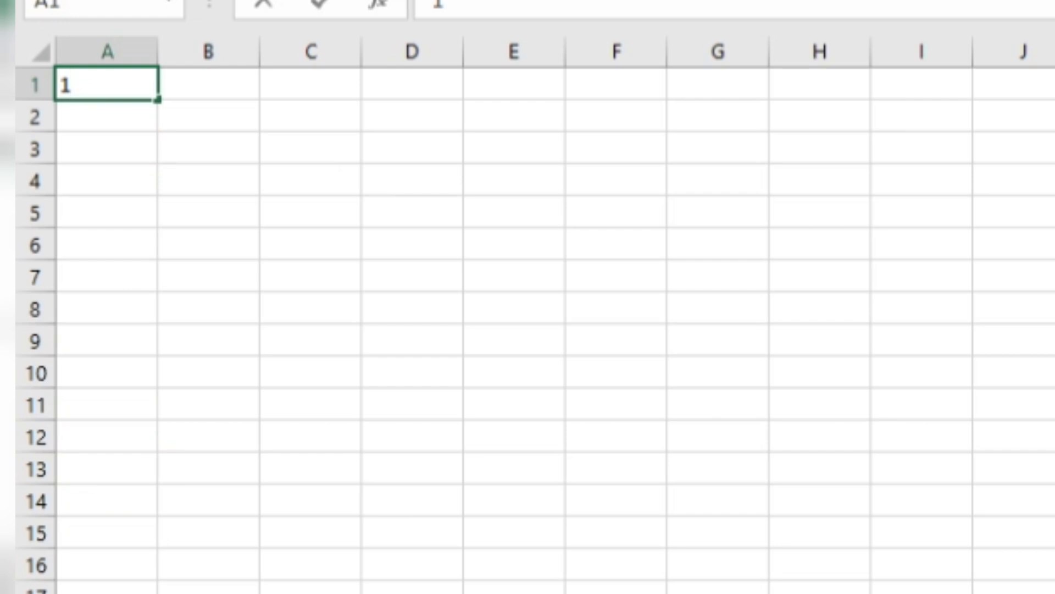
{"action": "key", "text": "BackSpace"}
{"action": "left_click", "coordinate": [477, 326]}
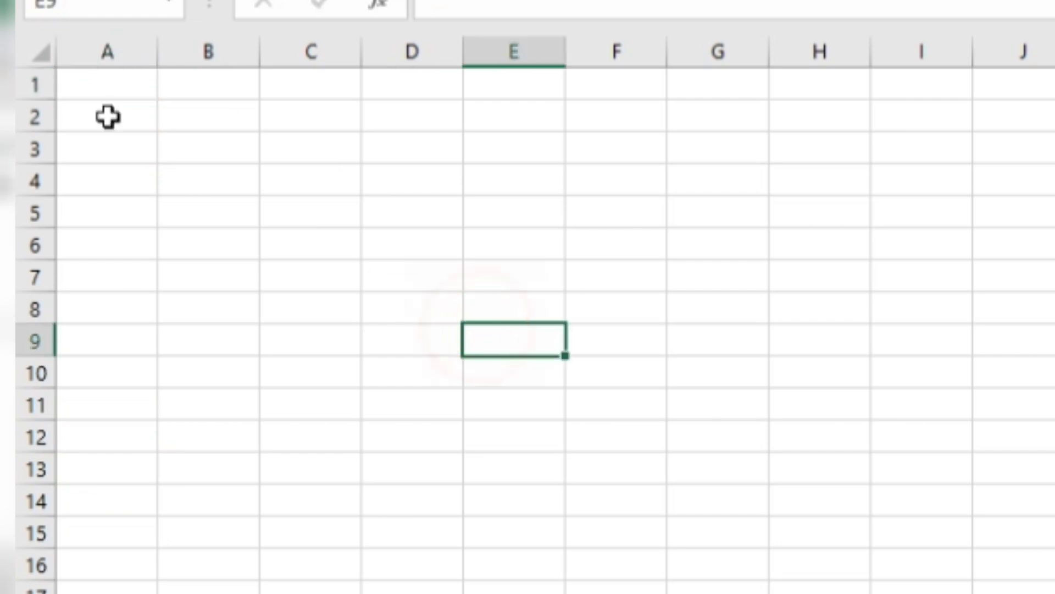
Step: Try to fill a linear series down the column from empty cell A1, with step value 1 and stop value 1000
{"action": "left_click", "coordinate": [84, 82]}
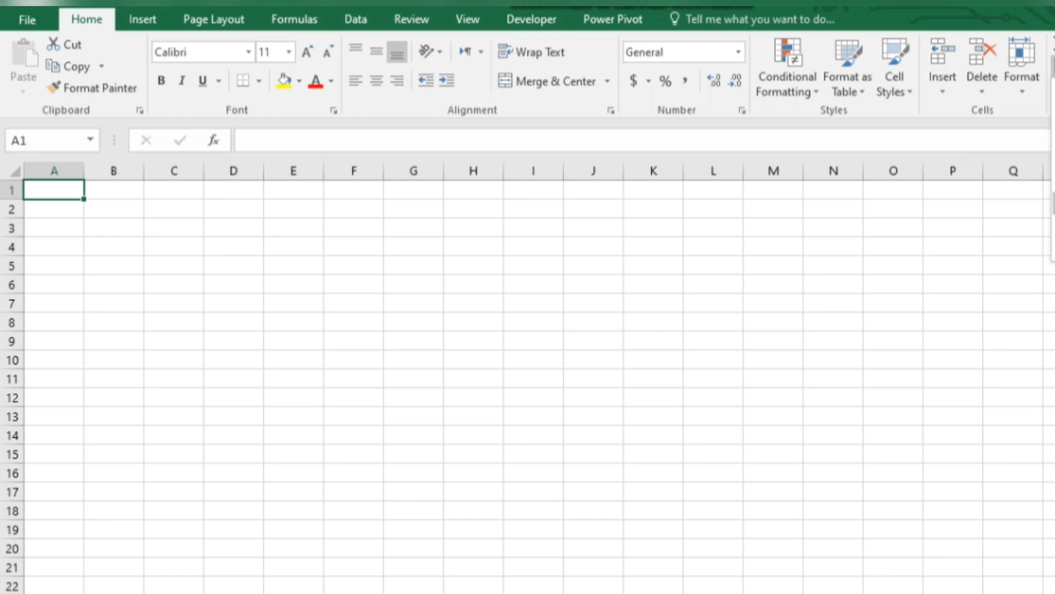
{"action": "left_click", "coordinate": [1054, 204]}
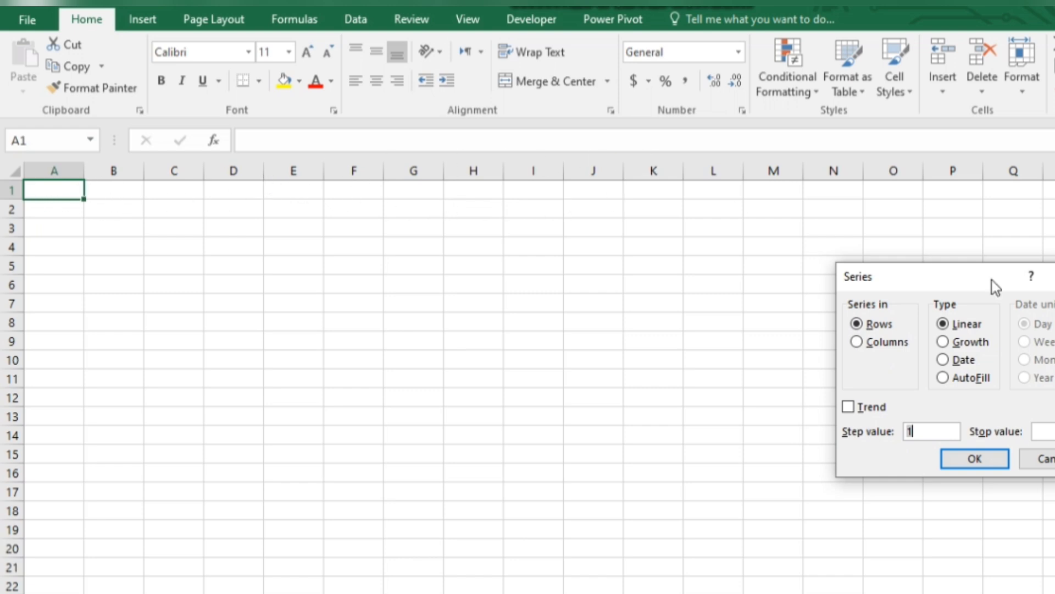
{"action": "left_click", "coordinate": [855, 346]}
{"action": "left_click", "coordinate": [1053, 431]}
{"action": "type", "text": "1000"}
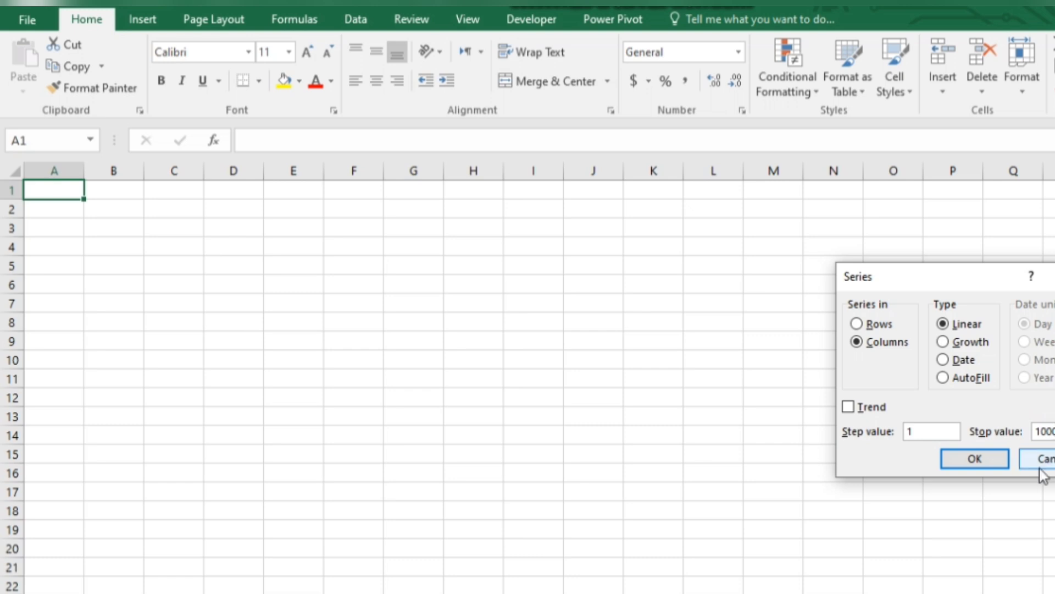
{"action": "left_click", "coordinate": [985, 460]}
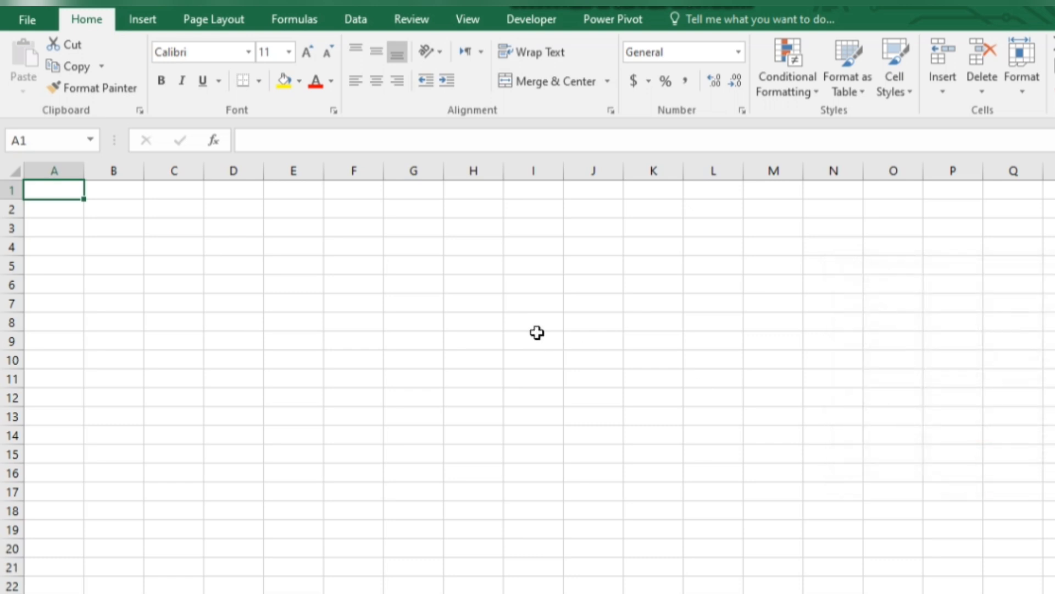
Step: Enter 1 in cell A1
{"action": "left_click", "coordinate": [52, 194]}
{"action": "type", "text": "1"}
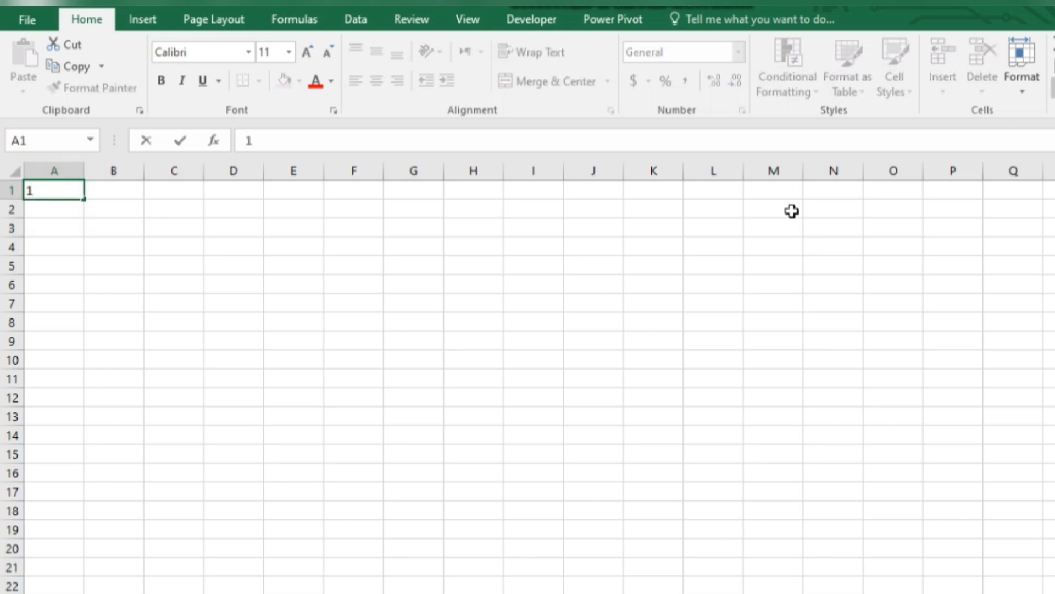
{"action": "left_click", "coordinate": [8, 323]}
Step: Generate a linear series down column A from cell A1, with step value 1 and stop value 1000
{"action": "left_click", "coordinate": [53, 187]}
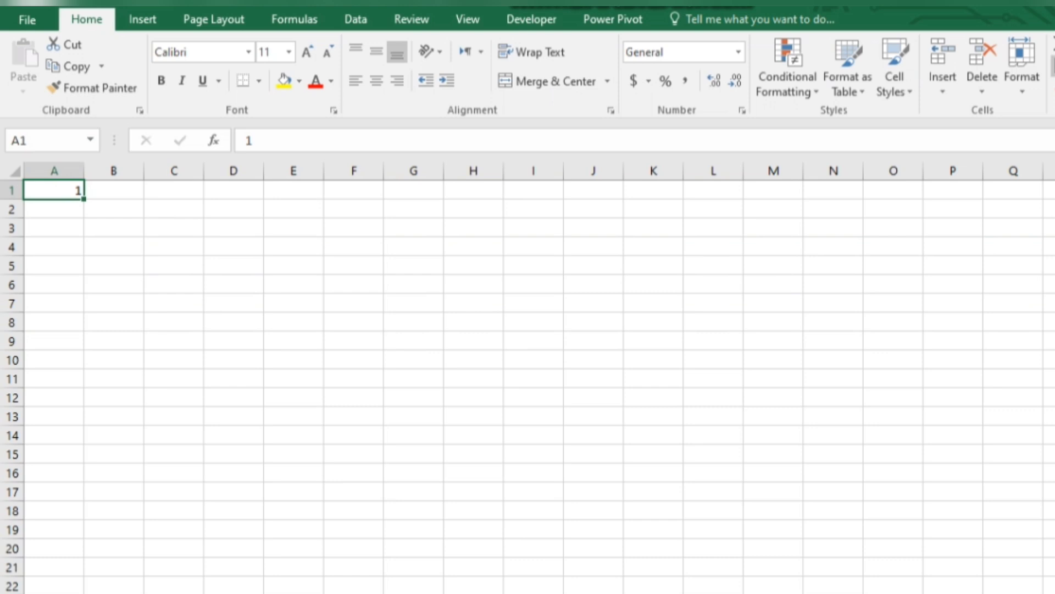
{"action": "left_click", "coordinate": [1053, 203]}
{"action": "left_click", "coordinate": [857, 342]}
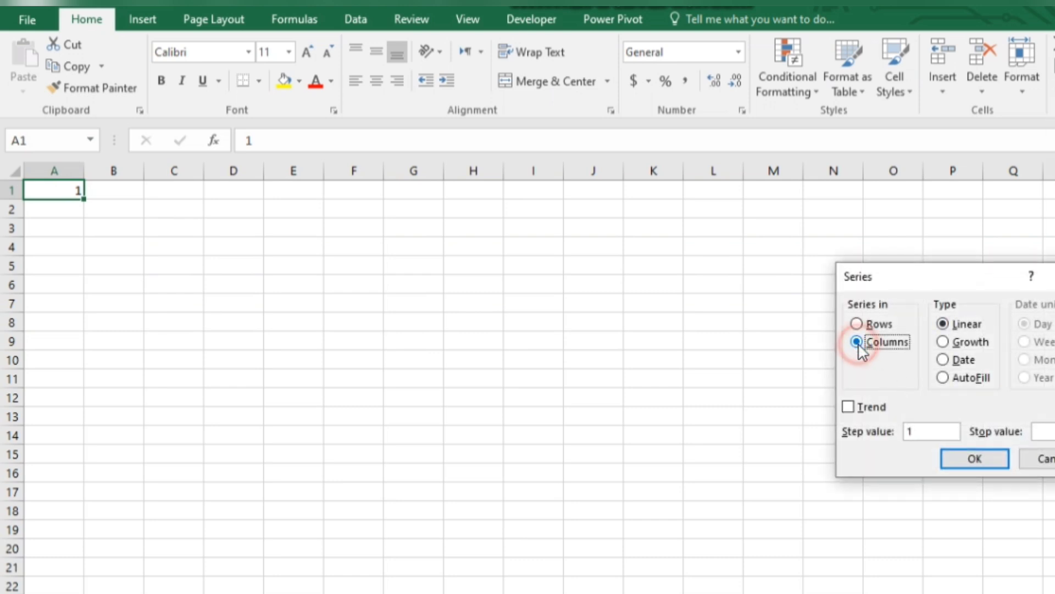
{"action": "left_click", "coordinate": [1052, 435]}
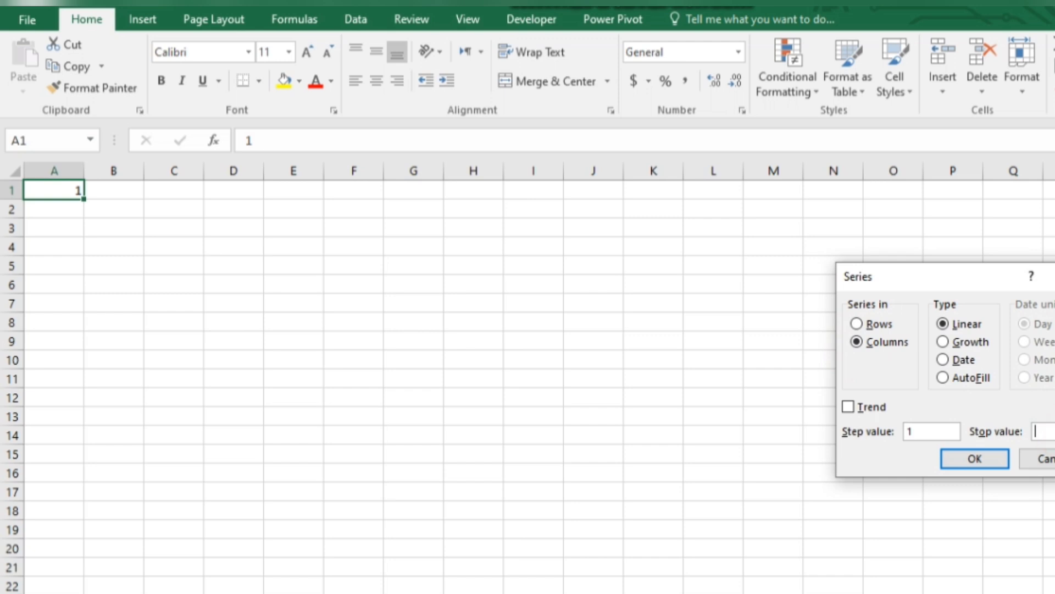
{"action": "type", "text": "1000"}
{"action": "left_click", "coordinate": [975, 460]}
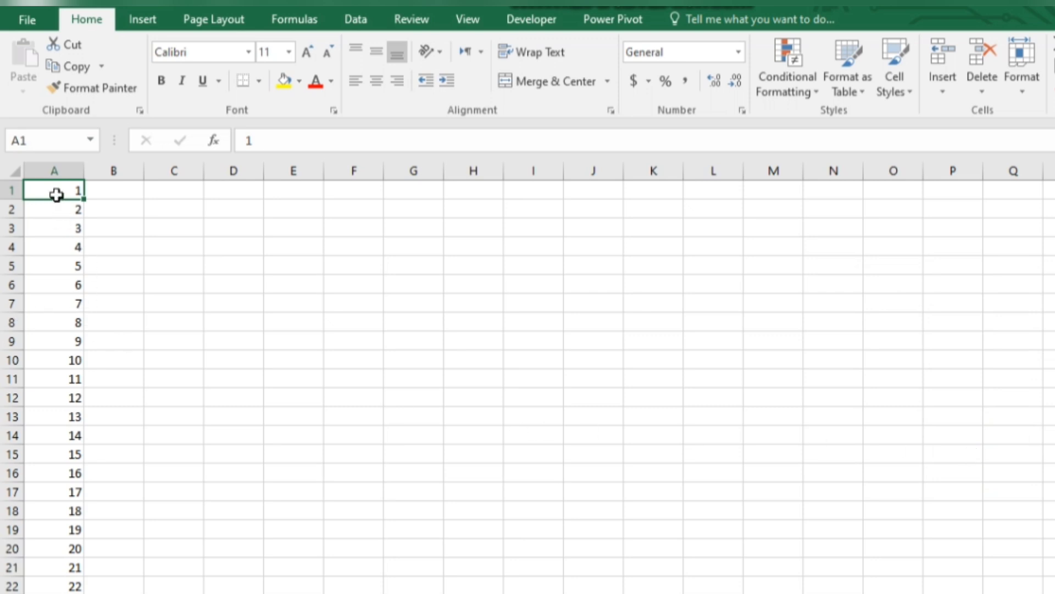
Step: Clear the whole number series from column A
{"action": "left_click_drag", "start_coordinate": [56, 193], "coordinate": [59, 593]}
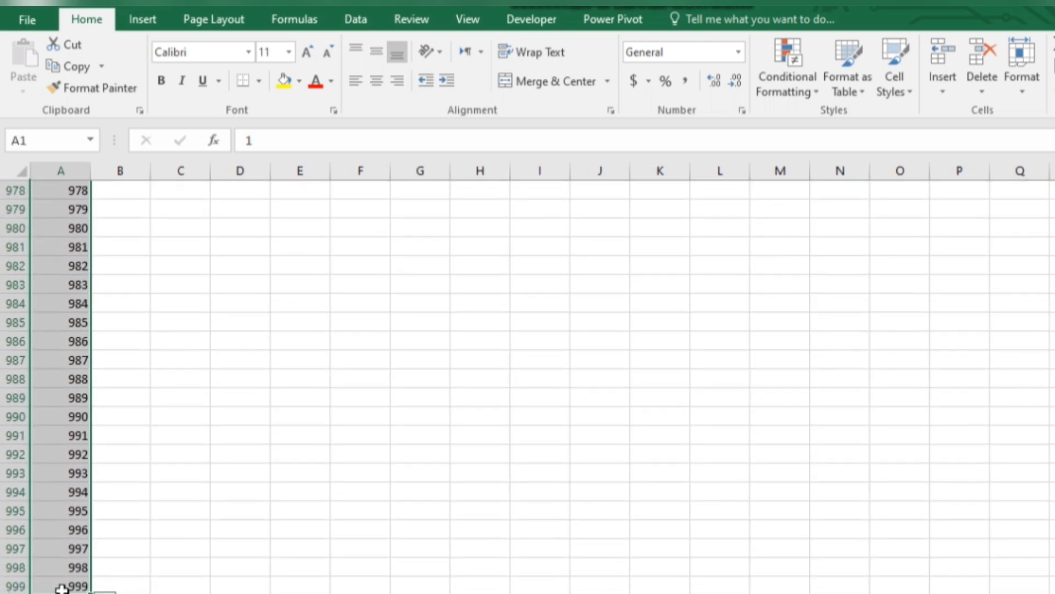
{"action": "key", "text": "Delete"}
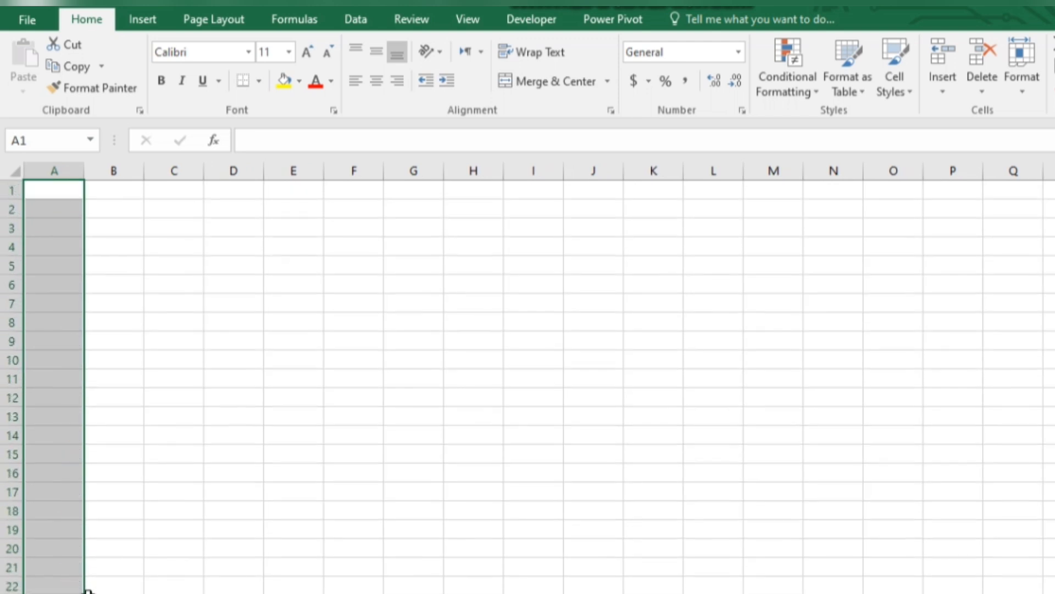
{"action": "key", "text": "ctrl+a"}
{"action": "key", "text": "F2"}
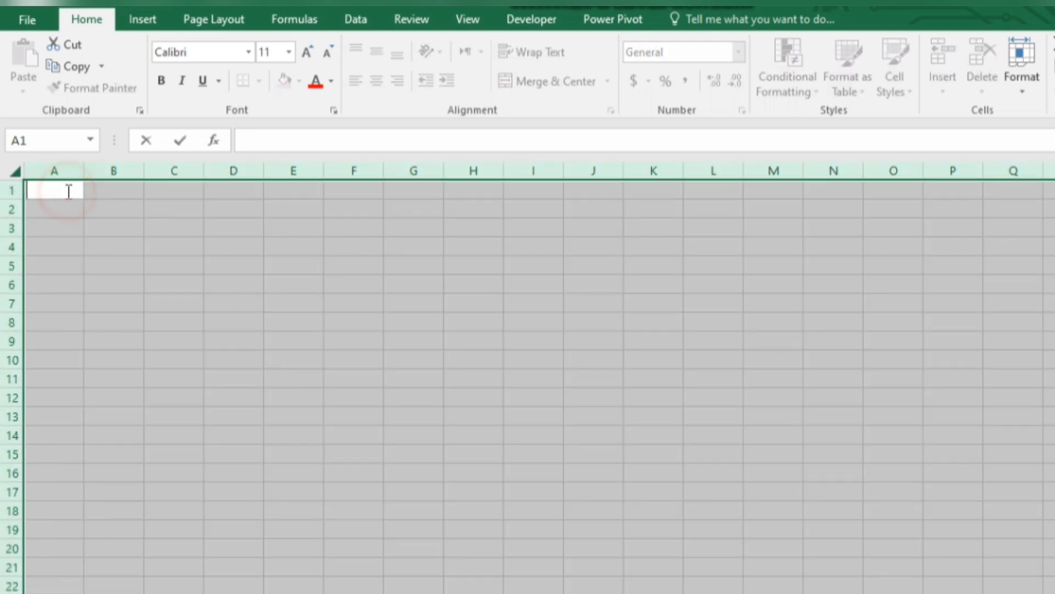
{"action": "left_click", "coordinate": [134, 214]}
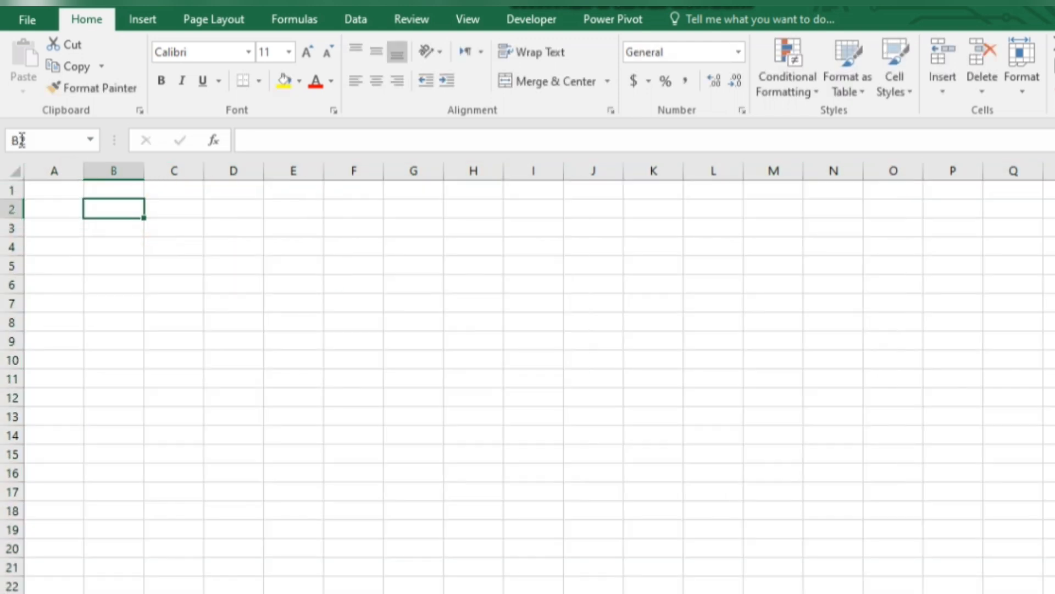
Step: Enter 1 as the starting value in cell A1
{"action": "left_click", "coordinate": [62, 188]}
{"action": "type", "text": "1"}
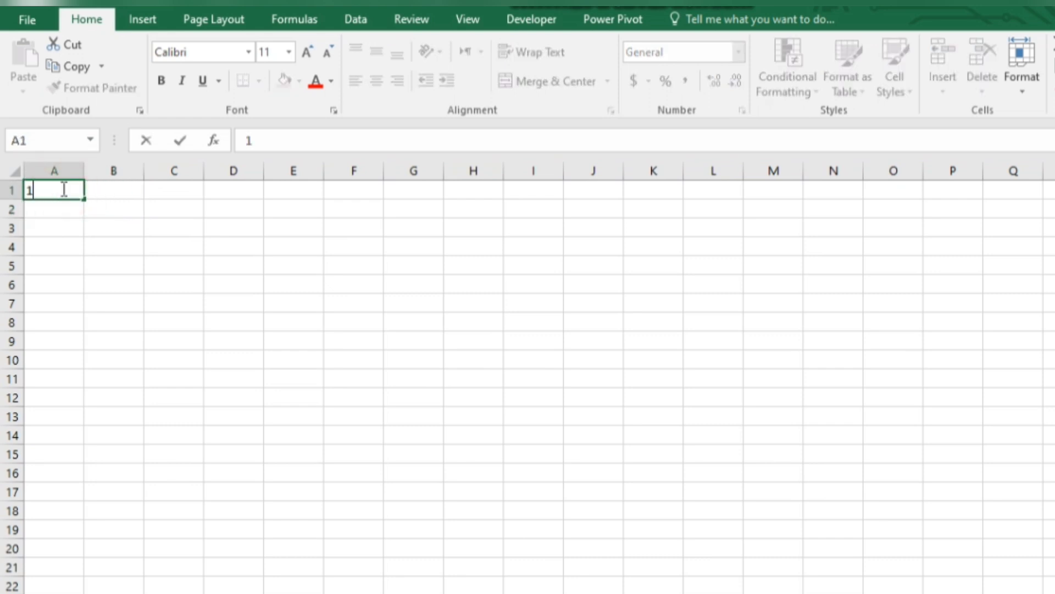
{"action": "left_click", "coordinate": [1003, 226]}
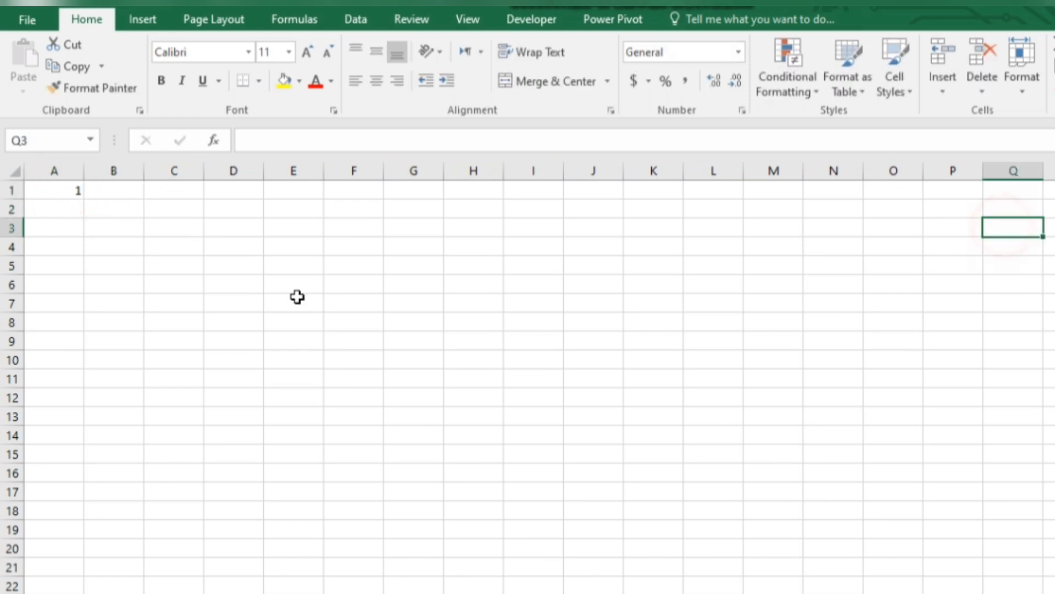
Step: Generate a linear series along row 1 from cell A1, with step value 1 and stop value 100
{"action": "left_click", "coordinate": [61, 191]}
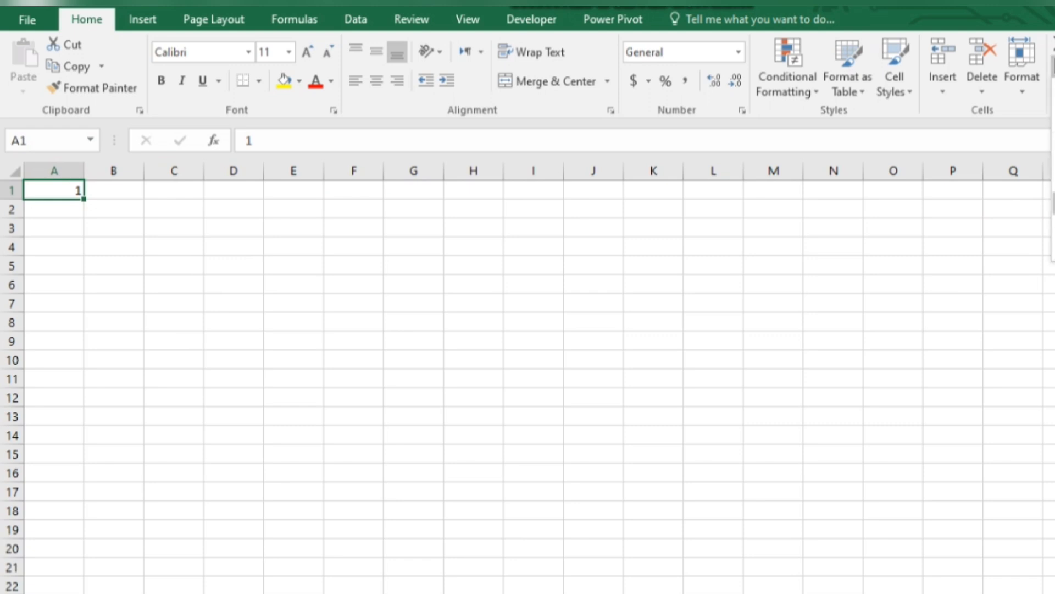
{"action": "left_click", "coordinate": [1054, 204]}
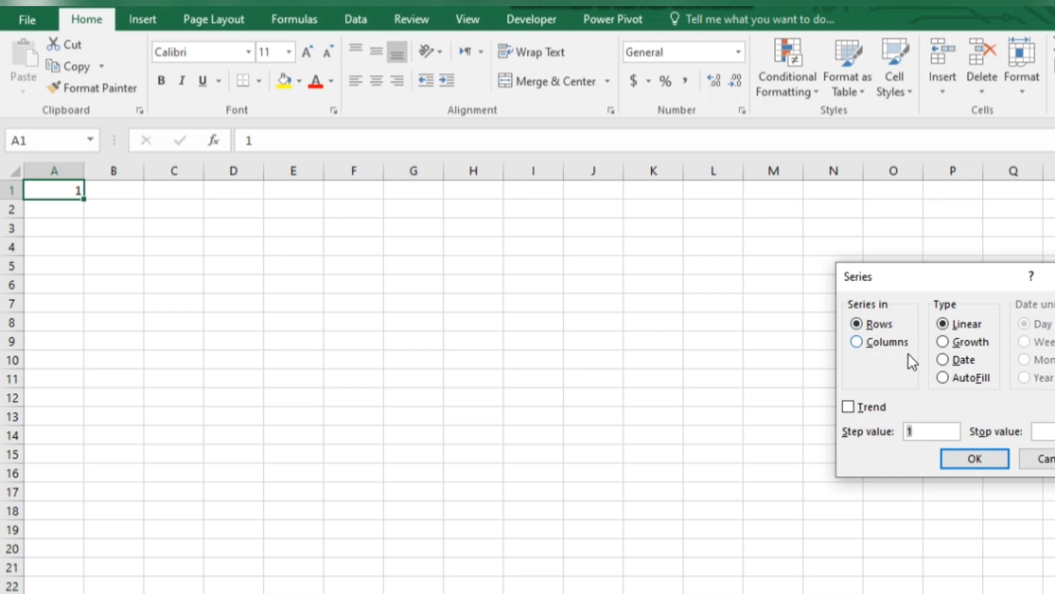
{"action": "left_click", "coordinate": [1041, 432]}
{"action": "type", "text": "100"}
{"action": "left_click", "coordinate": [975, 459]}
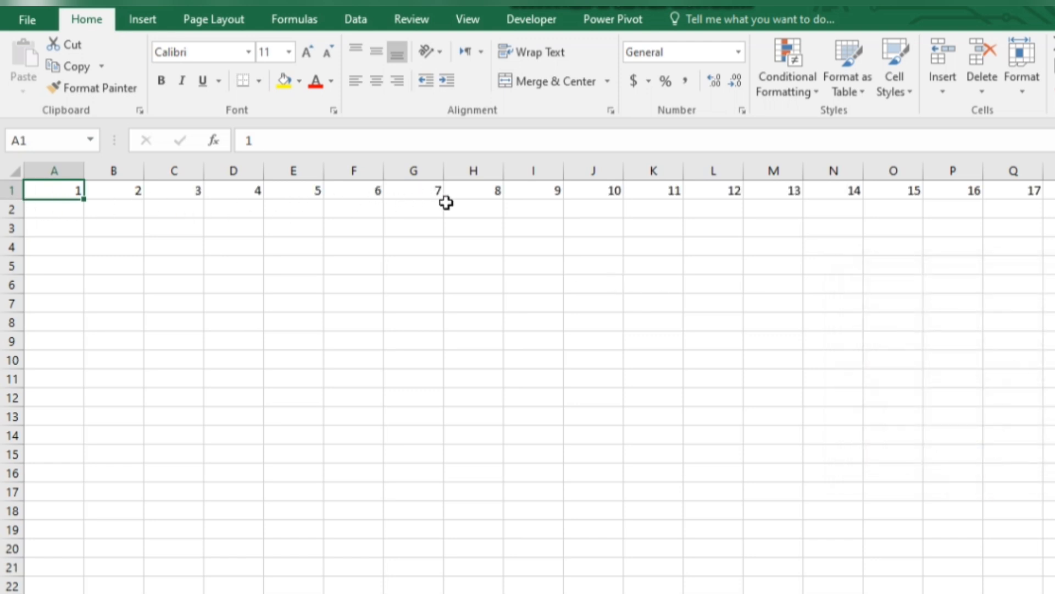
Step: Clear all the numbers from row 1
{"action": "left_click", "coordinate": [4, 189]}
{"action": "key", "text": "Delete"}
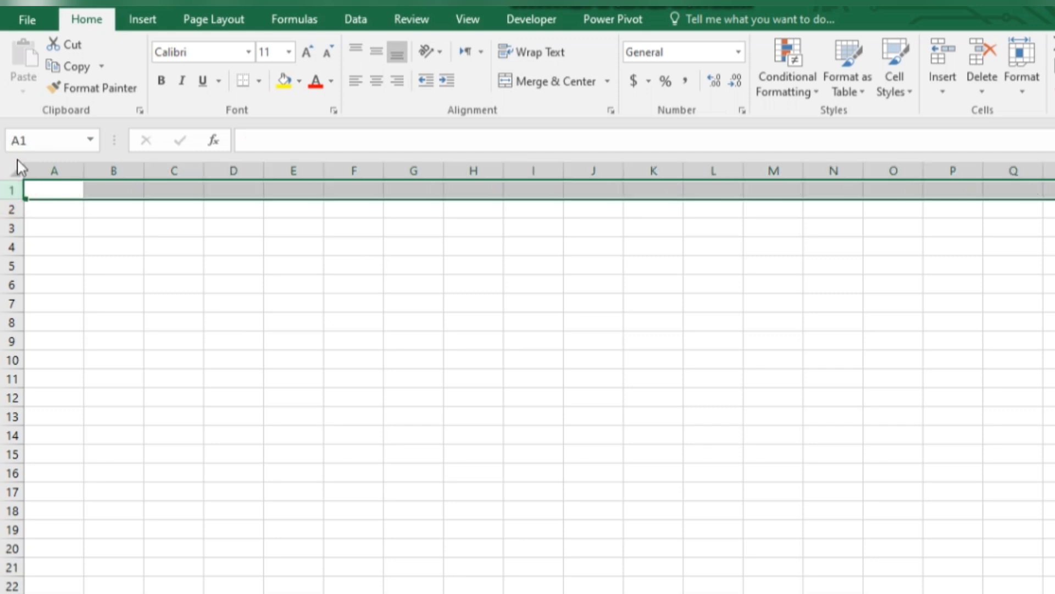
{"action": "left_click", "coordinate": [93, 261]}
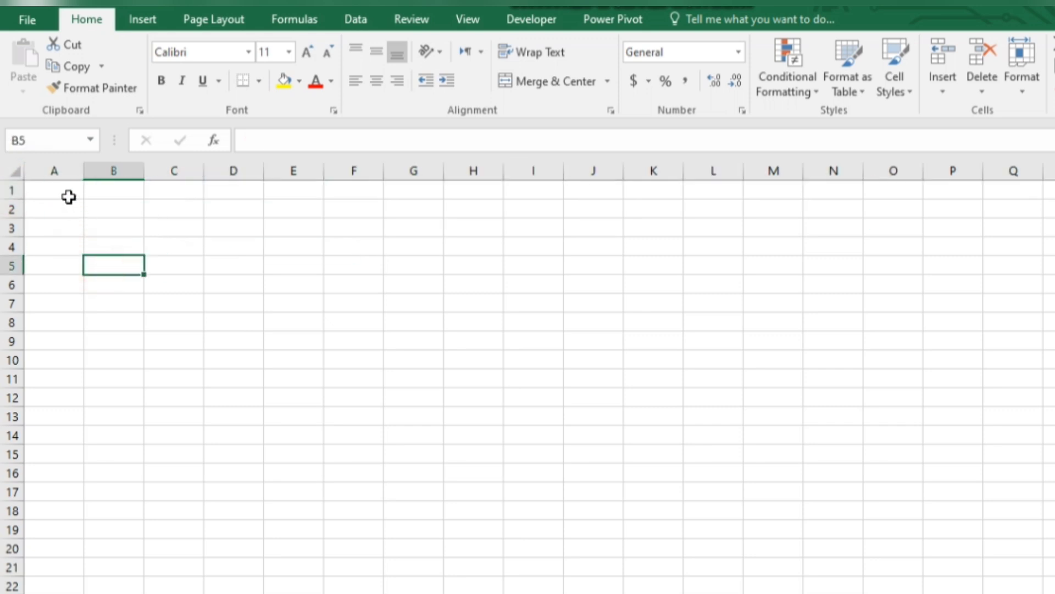
Step: Enter 1 in cell A1 as the starting value for a new row series
{"action": "left_click", "coordinate": [68, 193]}
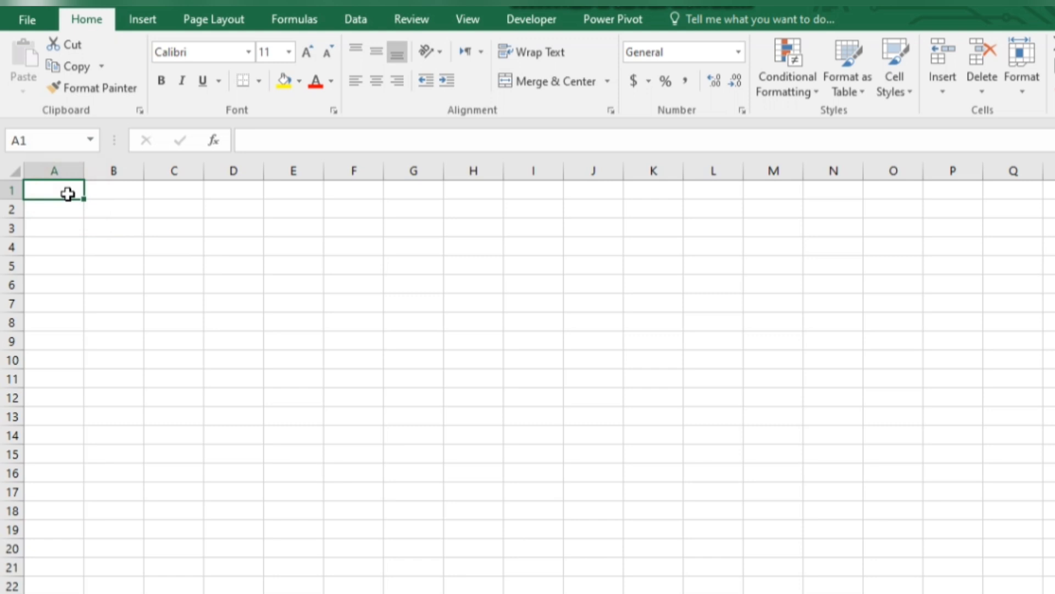
{"action": "type", "text": "1"}
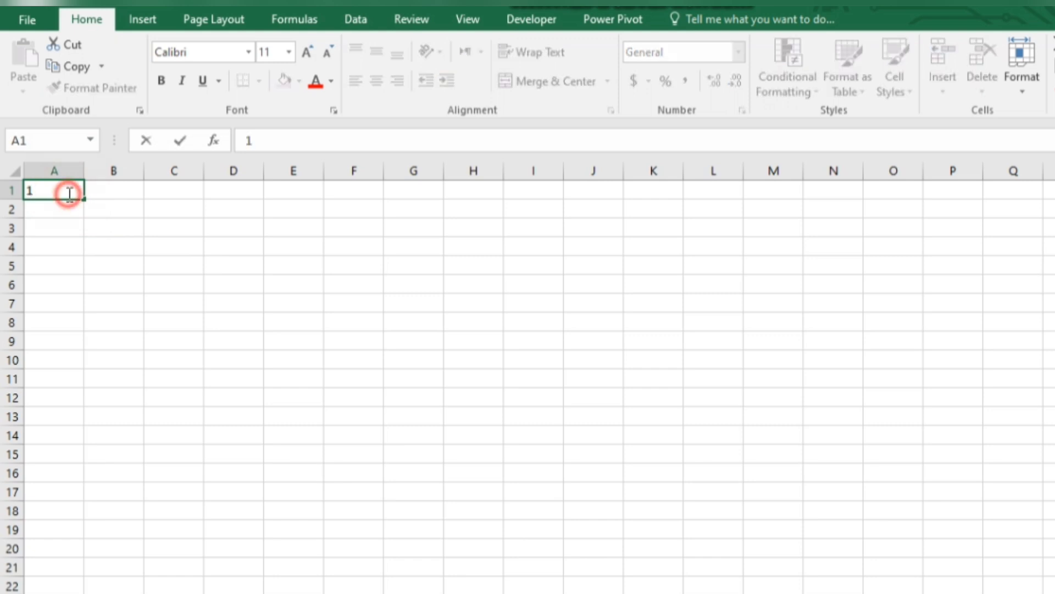
{"action": "left_click", "coordinate": [69, 250]}
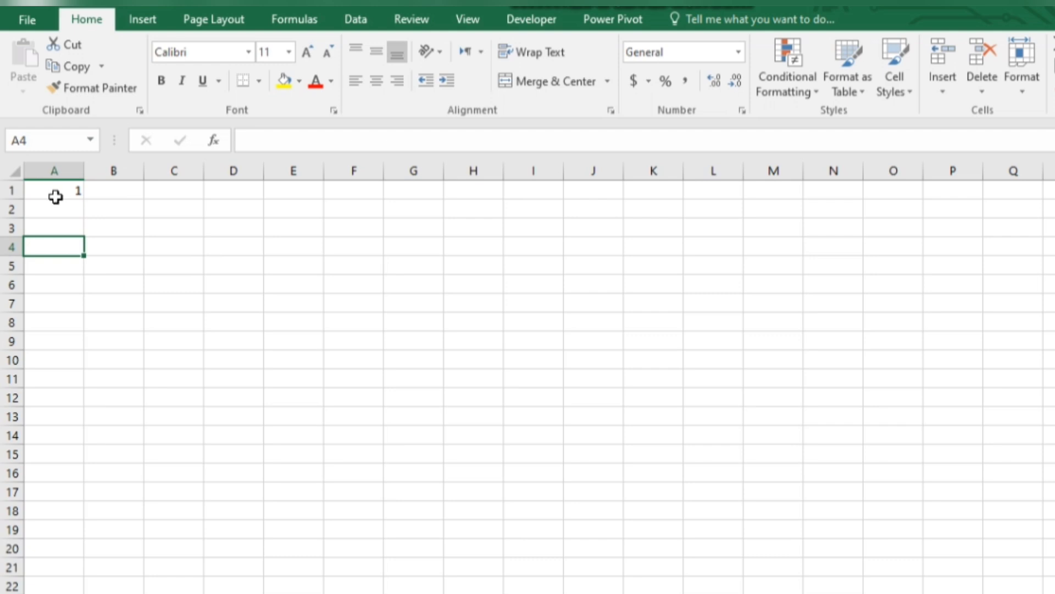
Step: Try to fill a linear series along the row from cell A1 with step value 2 and no stop value
{"action": "left_click", "coordinate": [55, 194]}
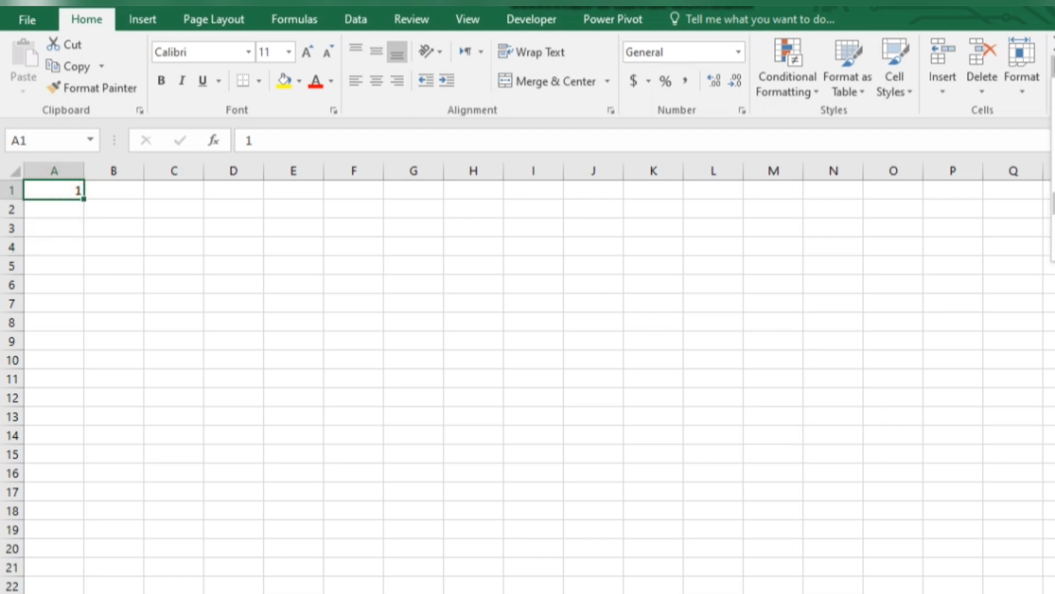
{"action": "left_click", "coordinate": [1053, 203]}
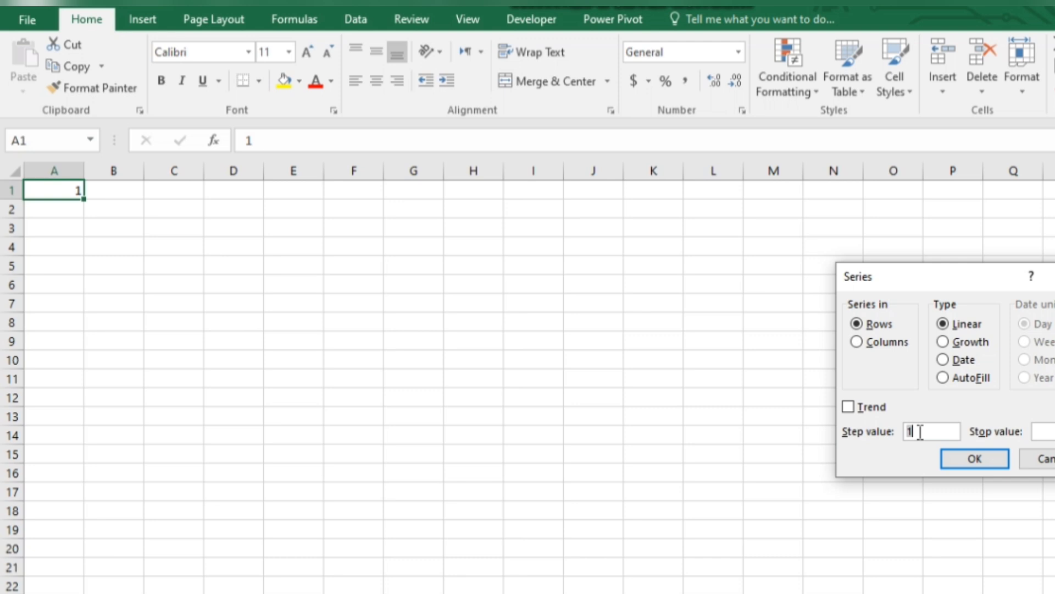
{"action": "type", "text": "2"}
{"action": "left_click", "coordinate": [979, 463]}
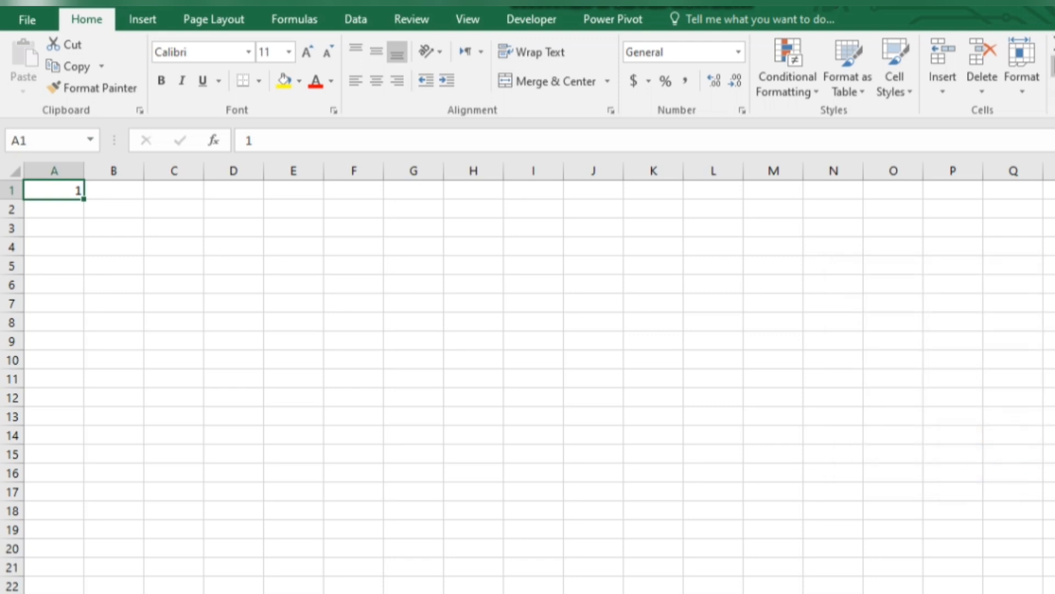
Step: Generate a linear series along row 1 from cell A1, with step value 2 and stop value 10
{"action": "left_click", "coordinate": [935, 436]}
{"action": "key", "text": "BackSpace"}
{"action": "type", "text": "2"}
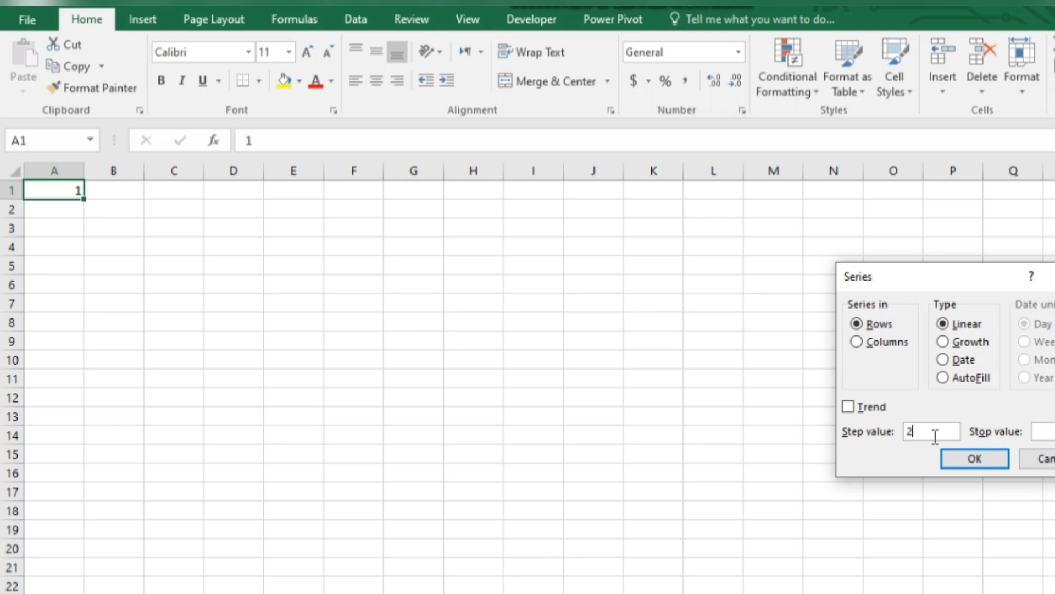
{"action": "left_click", "coordinate": [1047, 432]}
{"action": "type", "text": "10"}
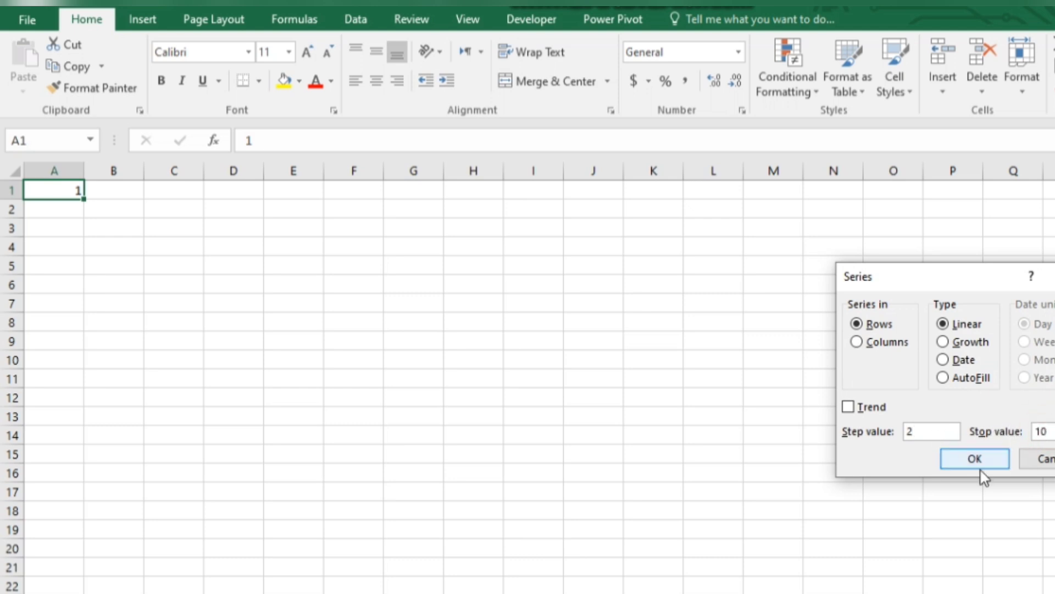
{"action": "left_click", "coordinate": [979, 466]}
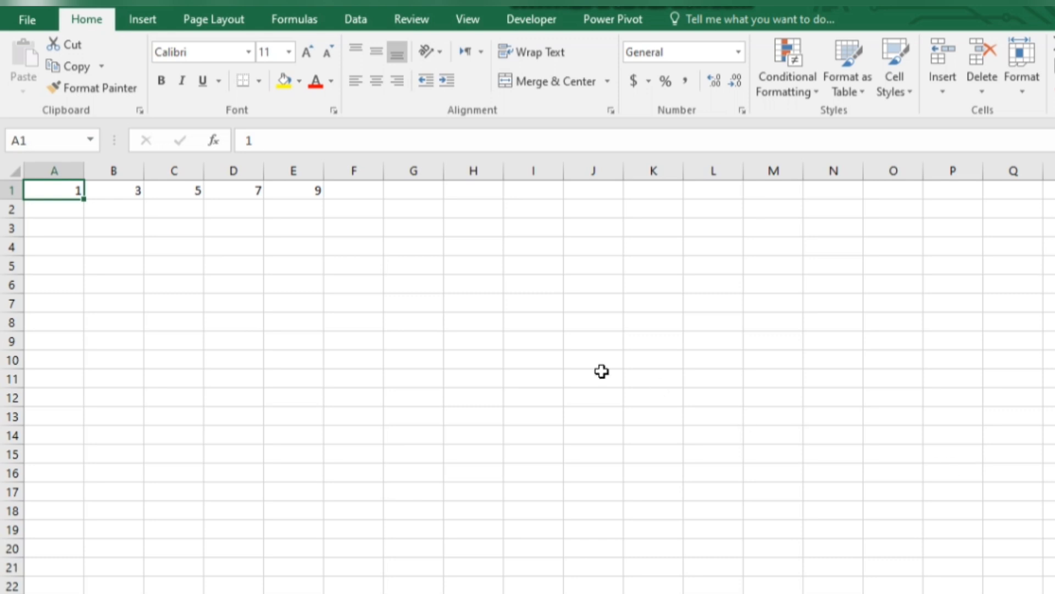
Step: Enter 1 in cell A2 as the starting value for a second row series
{"action": "left_click", "coordinate": [59, 212]}
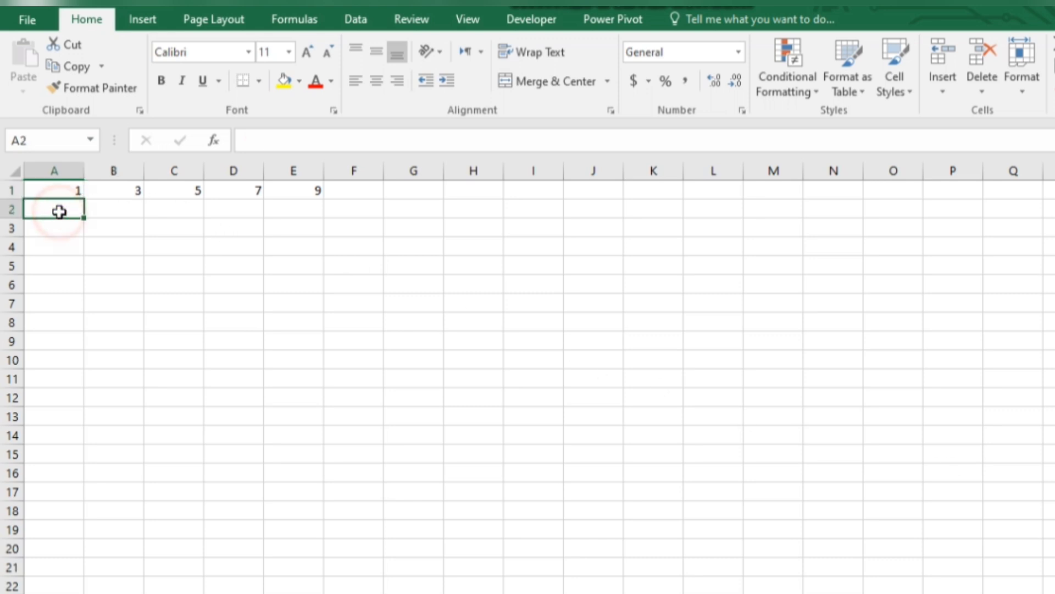
{"action": "type", "text": "1"}
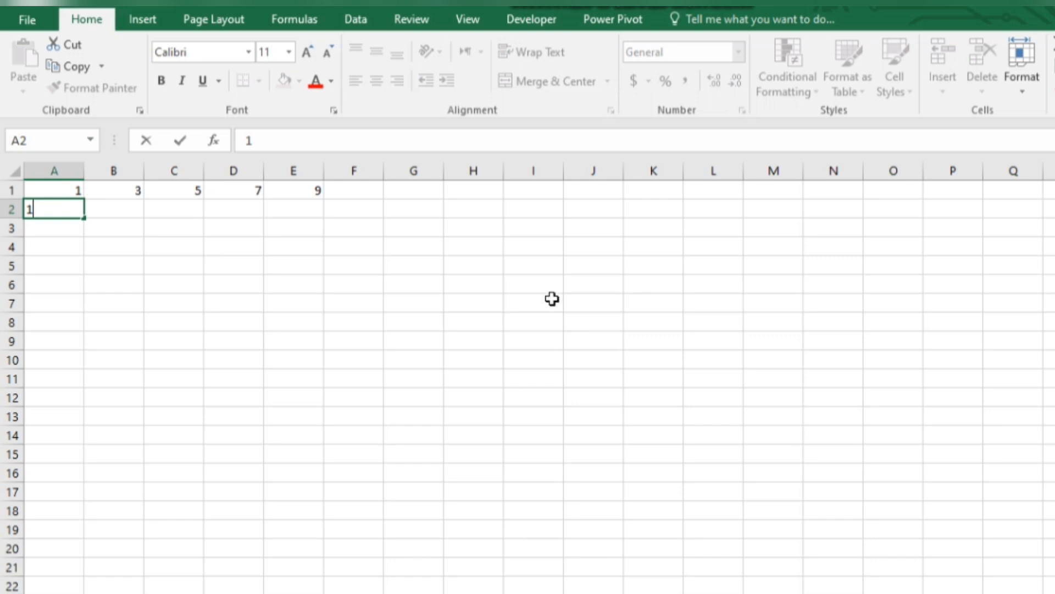
{"action": "left_click", "coordinate": [551, 297]}
Step: Generate a linear series along row 2 from cell A2, with step value 3 and stop value 20
{"action": "left_click", "coordinate": [74, 206]}
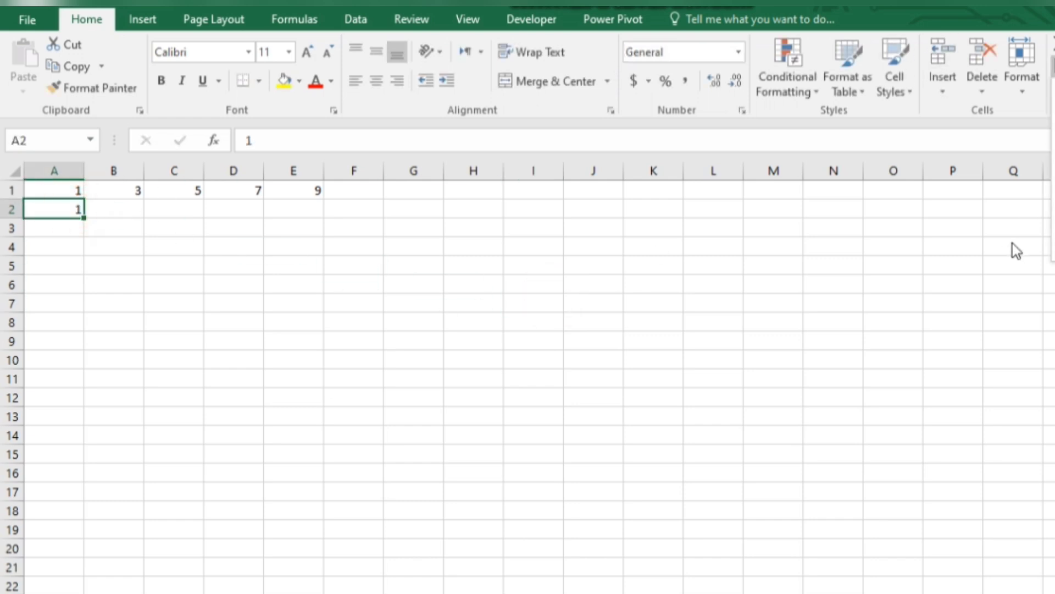
{"action": "left_click", "coordinate": [1054, 185]}
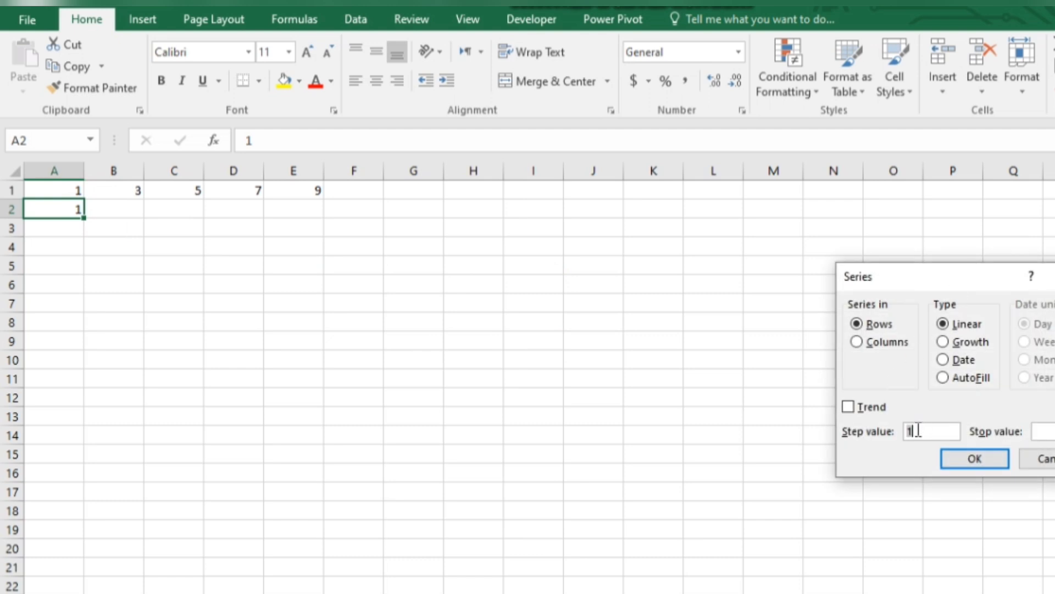
{"action": "type", "text": "3"}
{"action": "key", "text": "Tab"}
{"action": "type", "text": "20"}
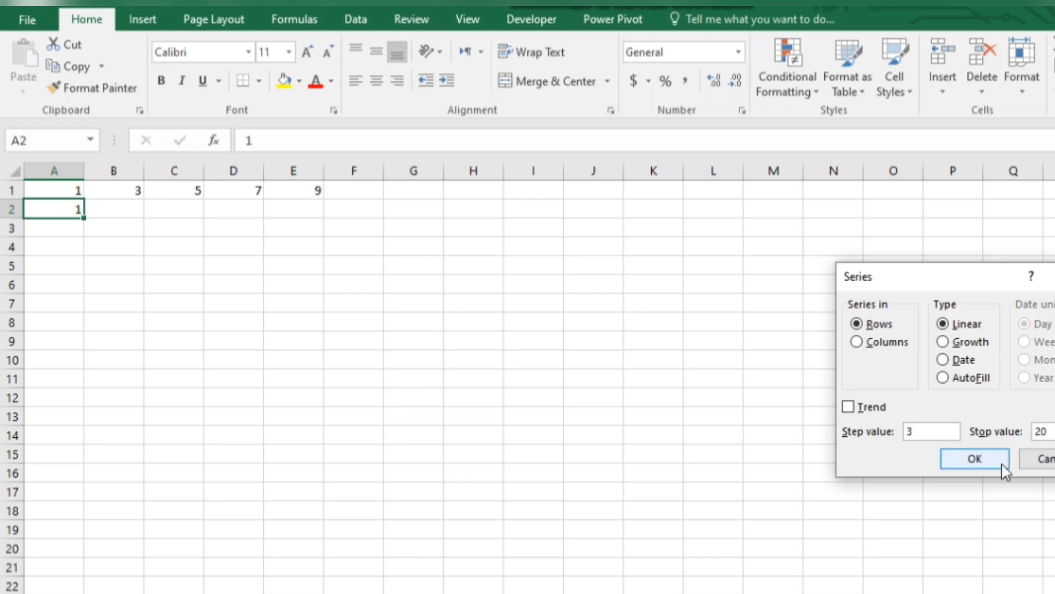
{"action": "left_click", "coordinate": [990, 462]}
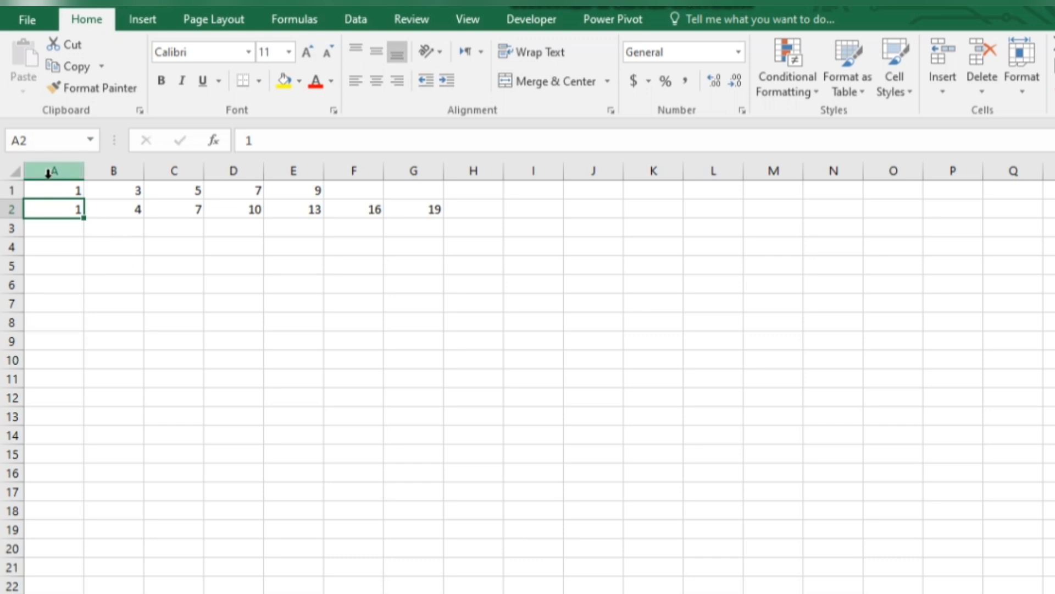
Step: Clear both number series by deleting the contents of the range A1:H3
{"action": "left_click_drag", "start_coordinate": [55, 184], "coordinate": [448, 223]}
{"action": "key", "text": "Delete"}
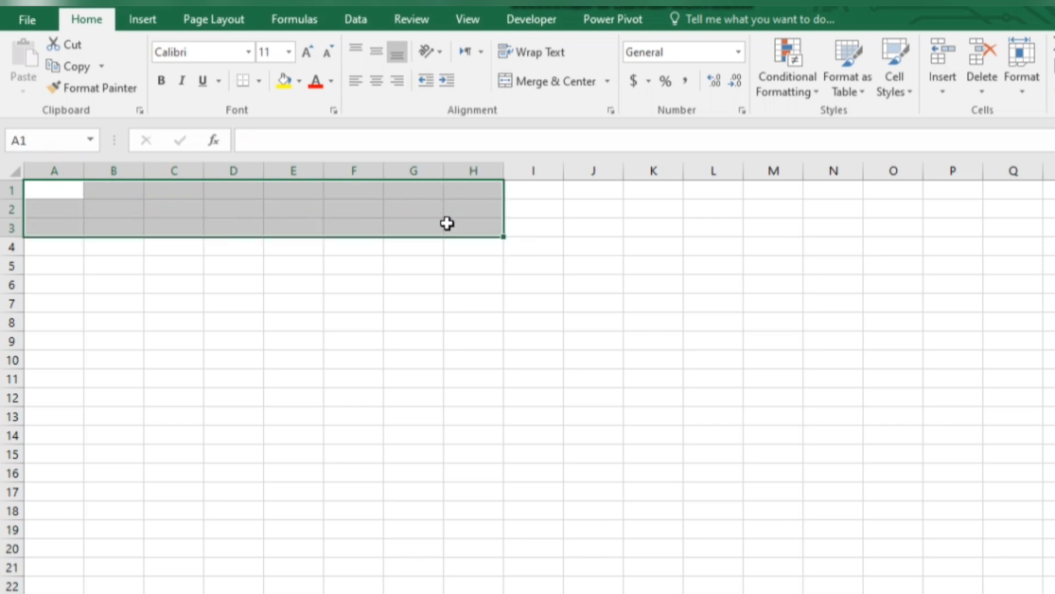